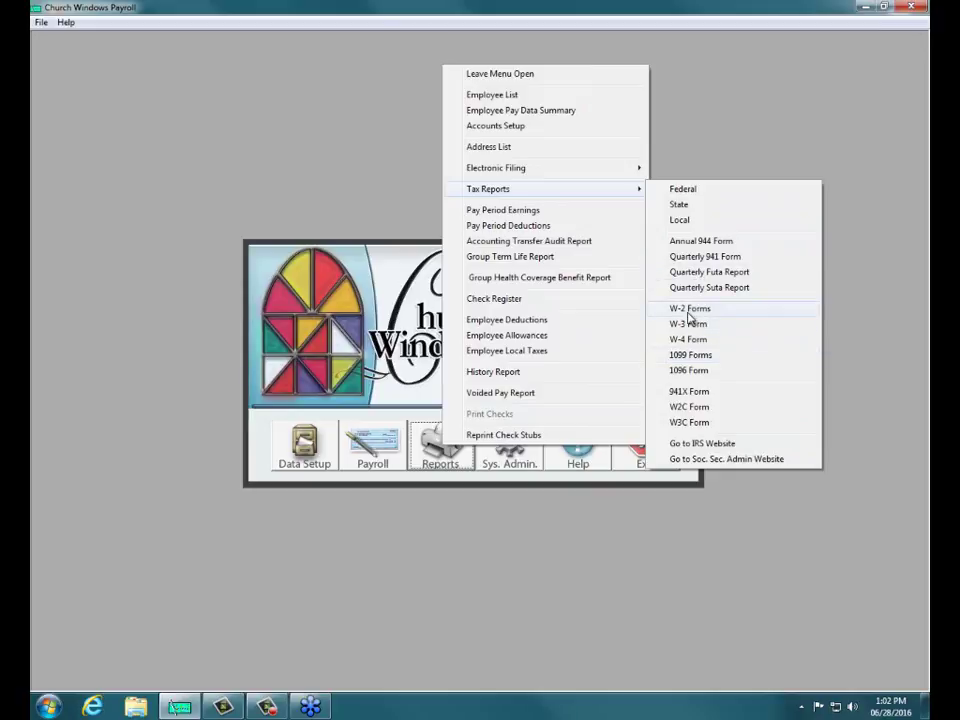
Step: Generate a preview of W-2 forms for all listed employees as file copies
{"action": "left_click", "coordinate": [688, 312]}
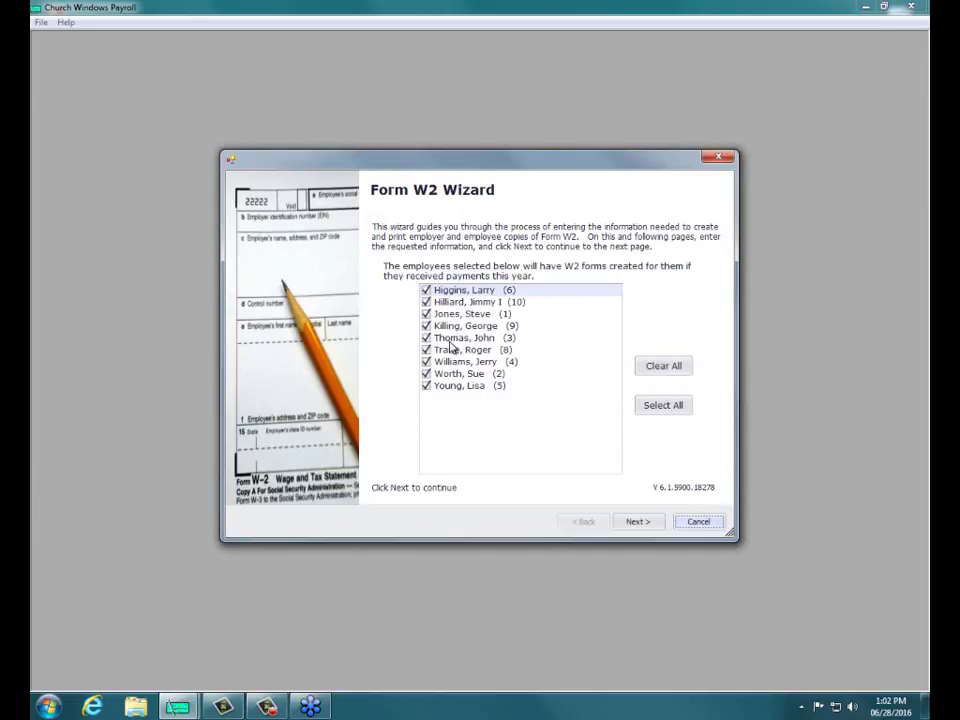
{"action": "left_click", "coordinate": [637, 519]}
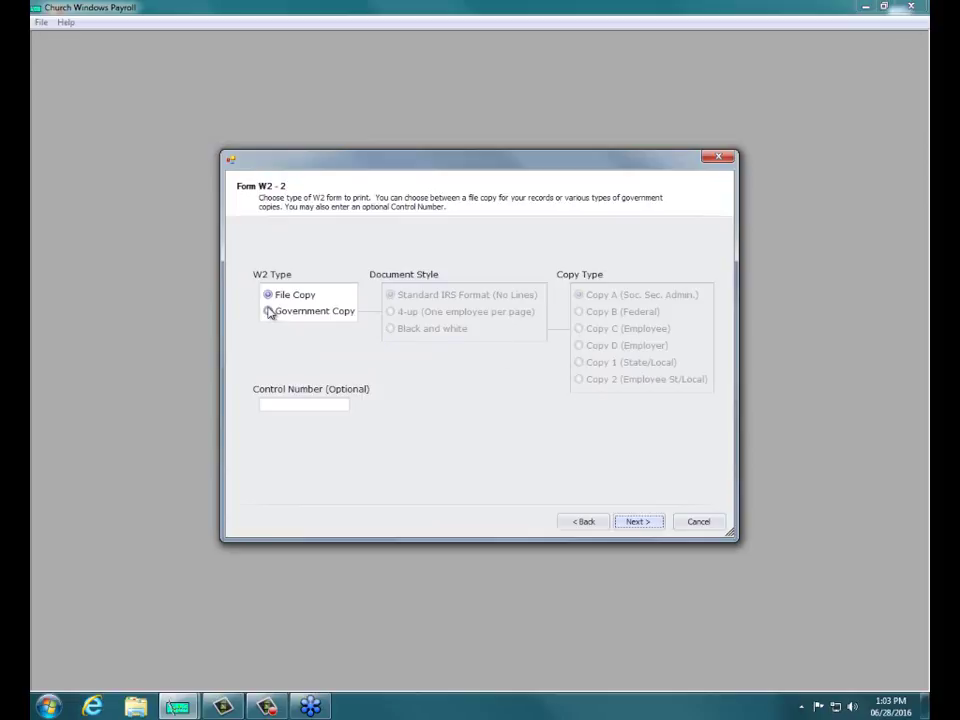
{"action": "left_click", "coordinate": [633, 525]}
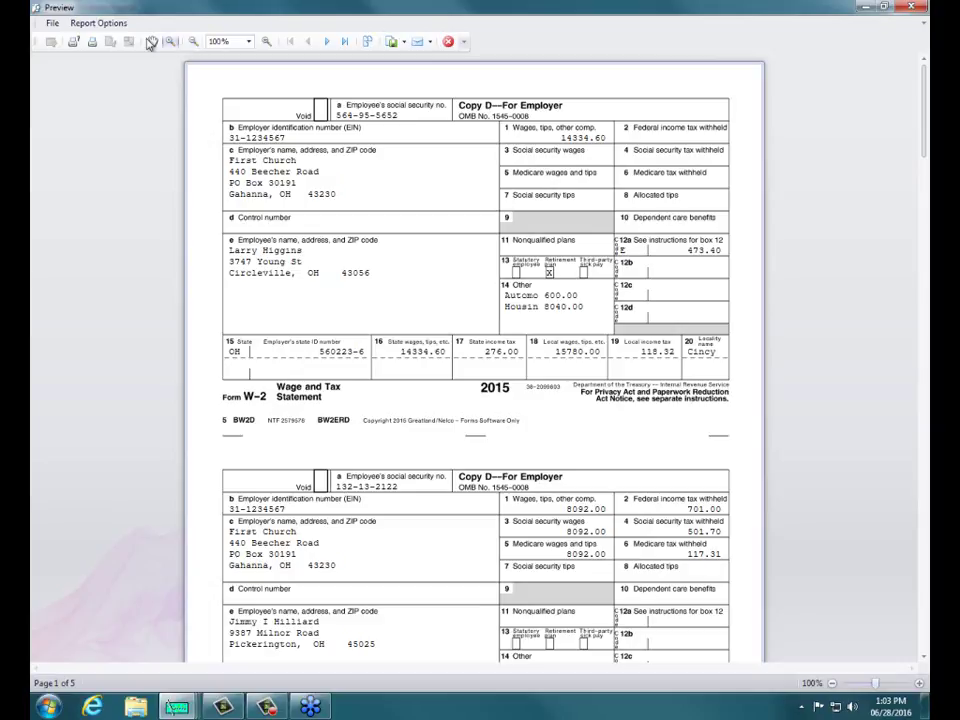
Step: Examine the boxes on the minister's W-2, the first form in the preview
{"action": "left_click", "coordinate": [266, 42]}
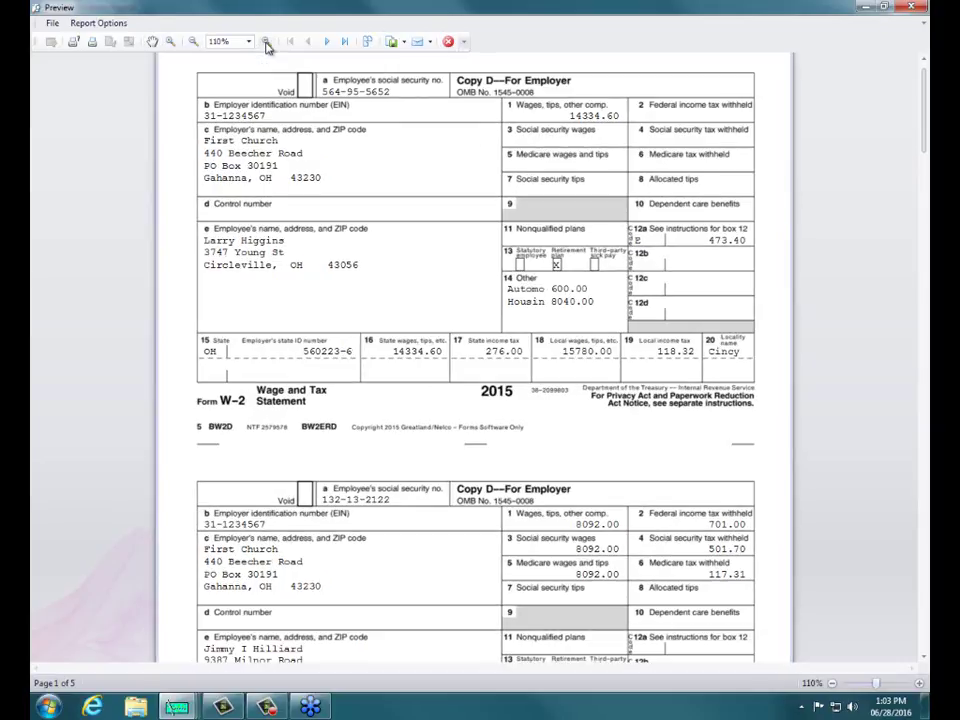
{"action": "left_click", "coordinate": [266, 42]}
{"action": "left_click", "coordinate": [266, 42]}
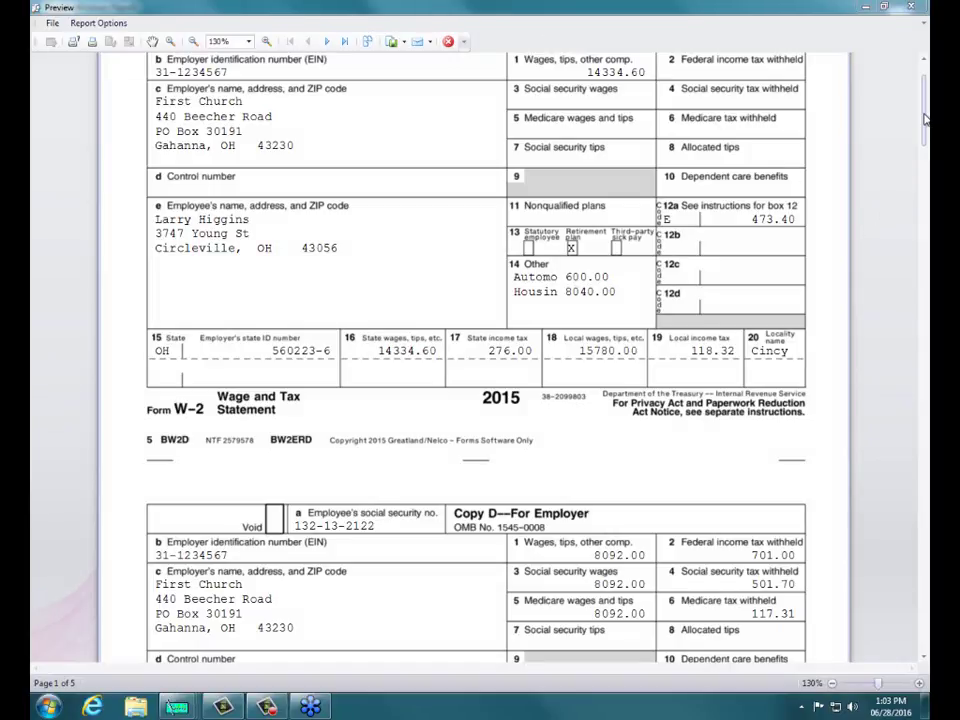
{"action": "scroll", "coordinate": [870, 120], "scroll_direction": "up", "scroll_amount": 3}
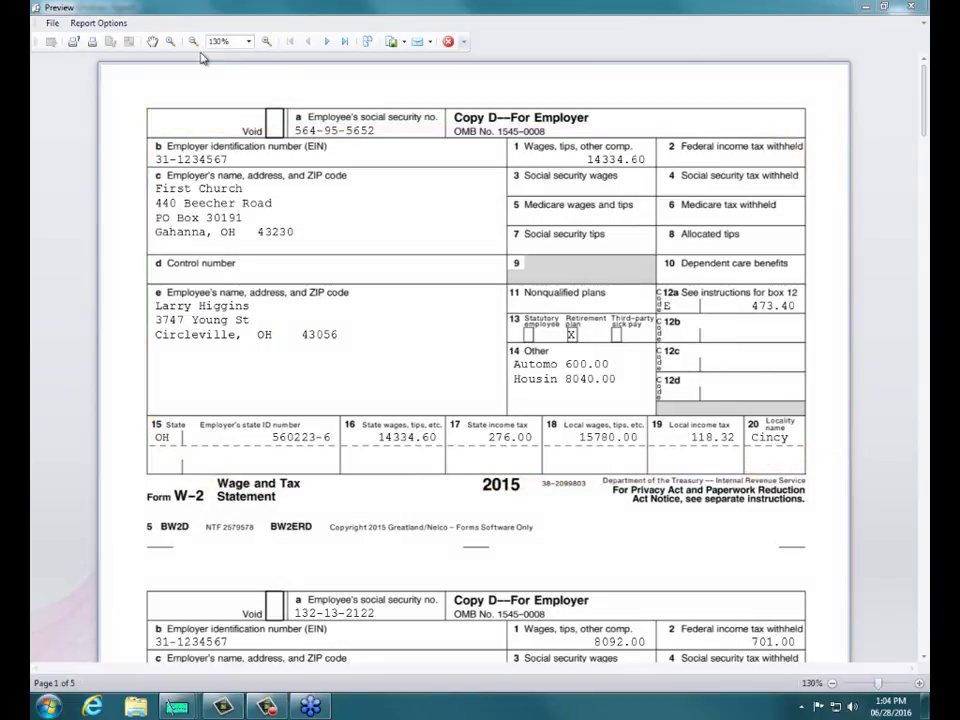
{"action": "left_click", "coordinate": [266, 42]}
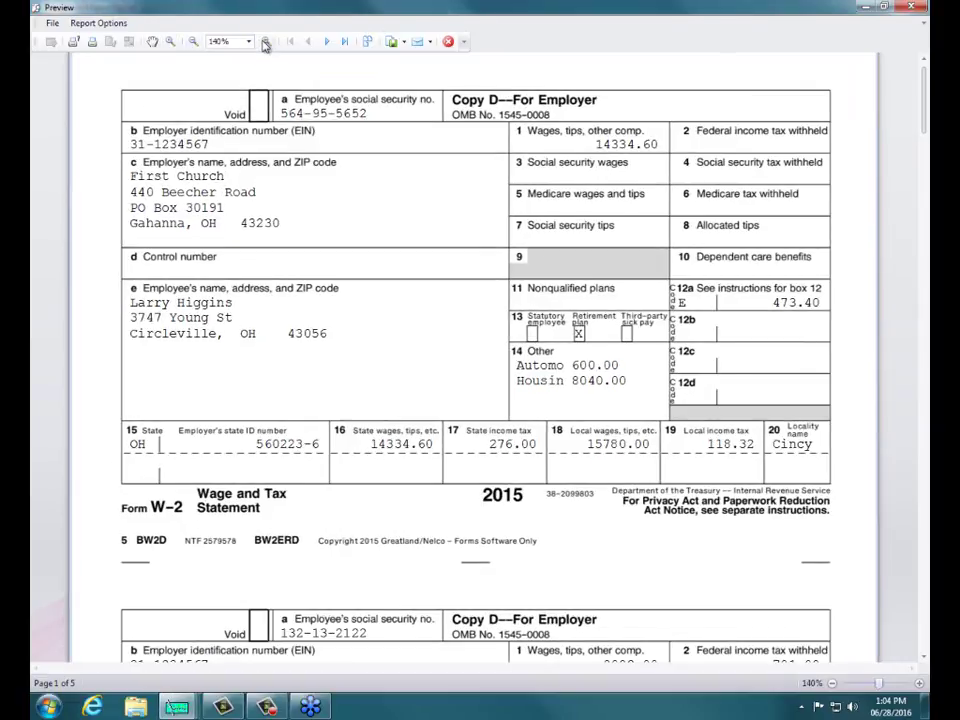
{"action": "left_click", "coordinate": [266, 42]}
{"action": "left_click", "coordinate": [266, 42]}
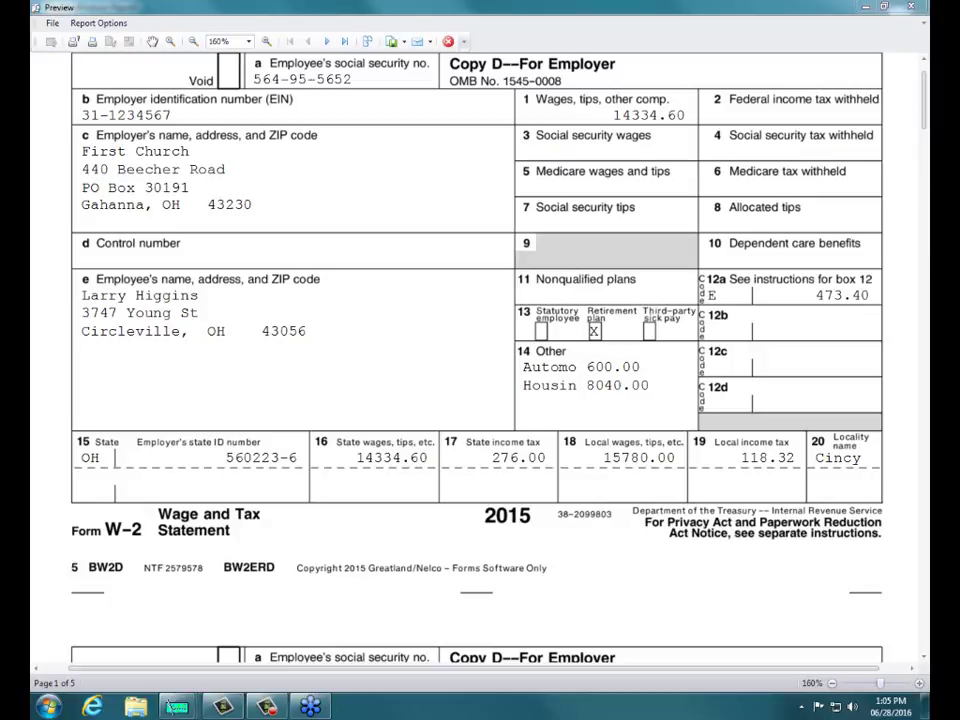
Step: Compare the second employee's W-2 with the minister's, including the retirement plan box, and finish the W-2 wizard
{"action": "left_click_drag", "start_coordinate": [924, 104], "coordinate": [928, 156]}
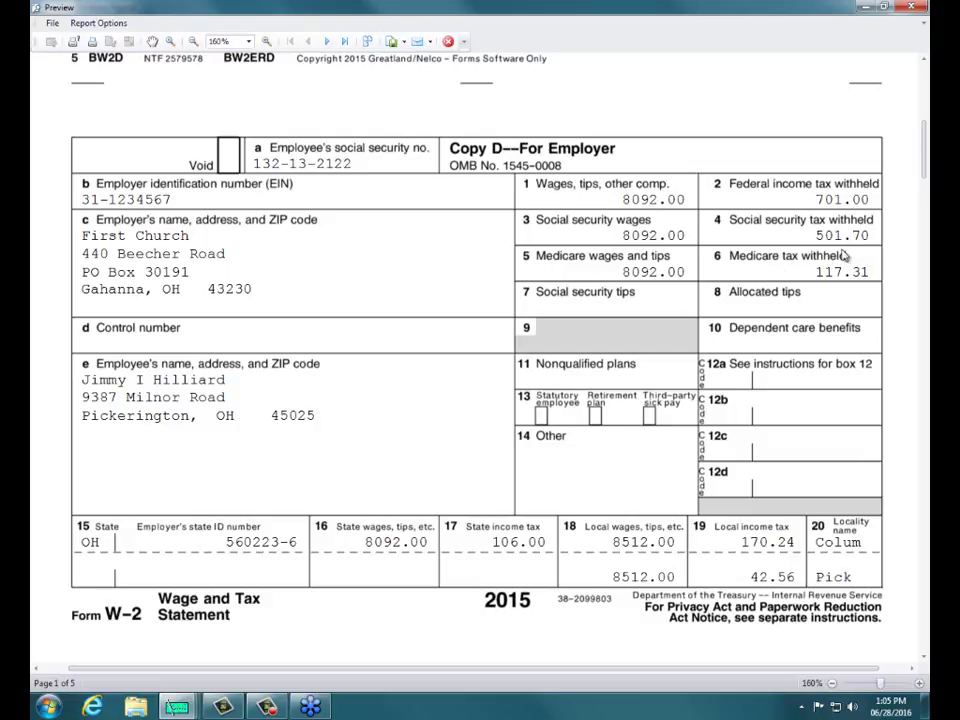
{"action": "left_click_drag", "start_coordinate": [924, 160], "coordinate": [922, 132]}
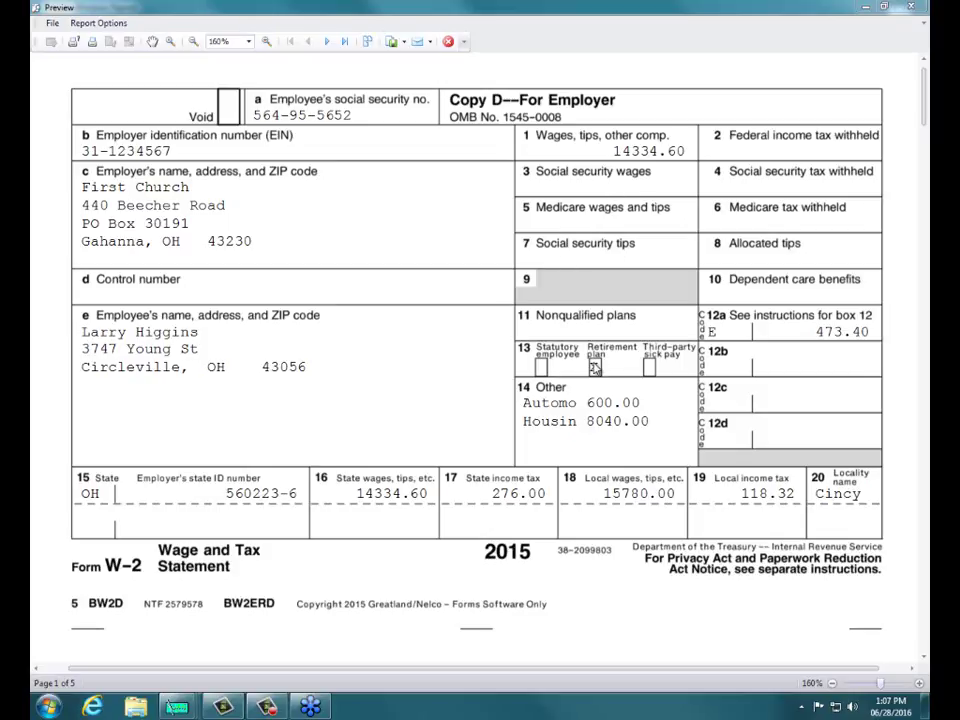
{"action": "left_click", "coordinate": [594, 368]}
{"action": "left_click_drag", "start_coordinate": [922, 122], "coordinate": [922, 153]}
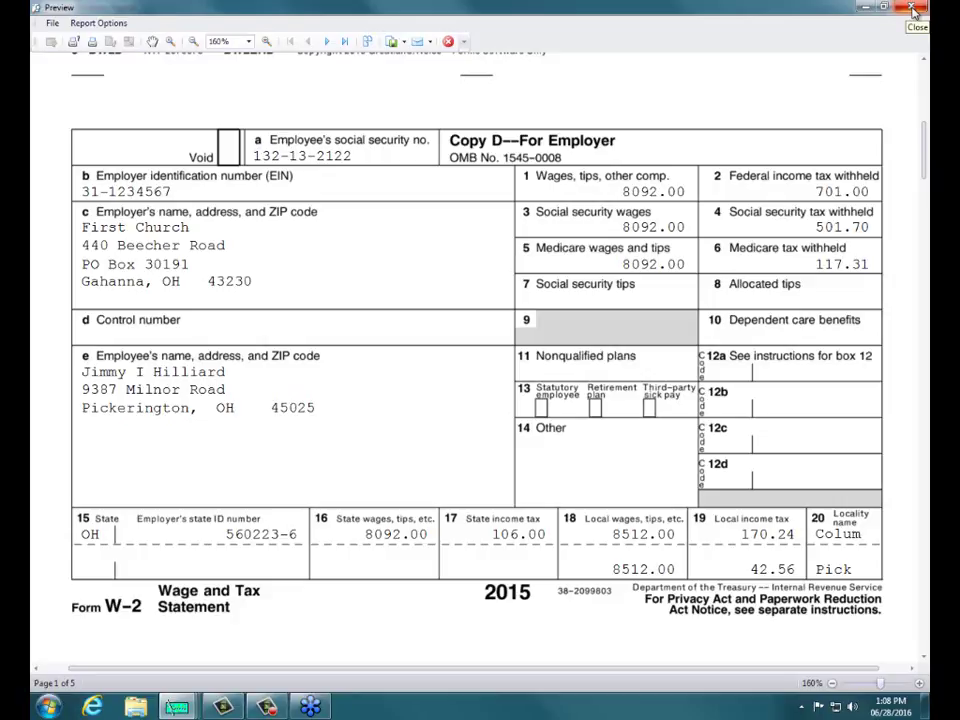
{"action": "left_click", "coordinate": [912, 12]}
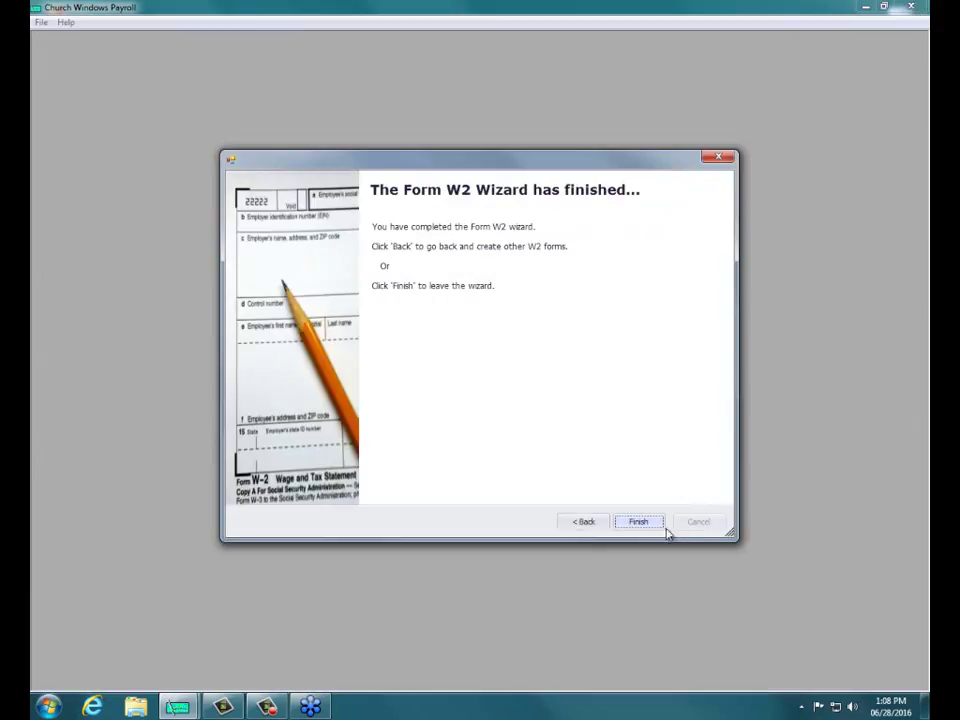
{"action": "left_click", "coordinate": [655, 519]}
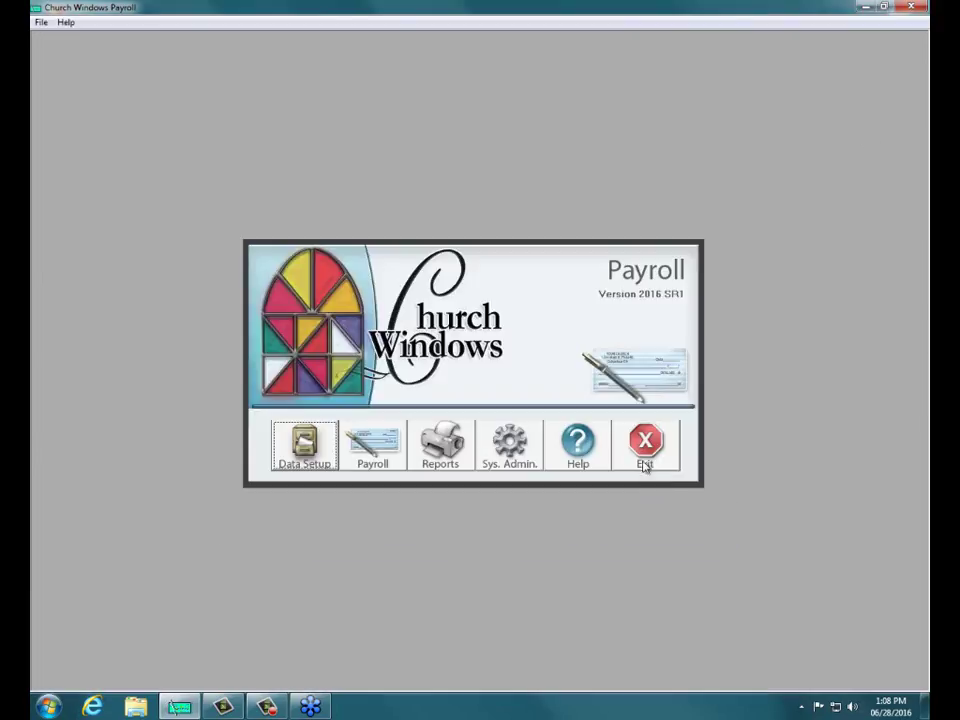
Step: Open the second listed employee's record in the Employee File and review the federal withholding, deductions and allowances
{"action": "left_click", "coordinate": [307, 450]}
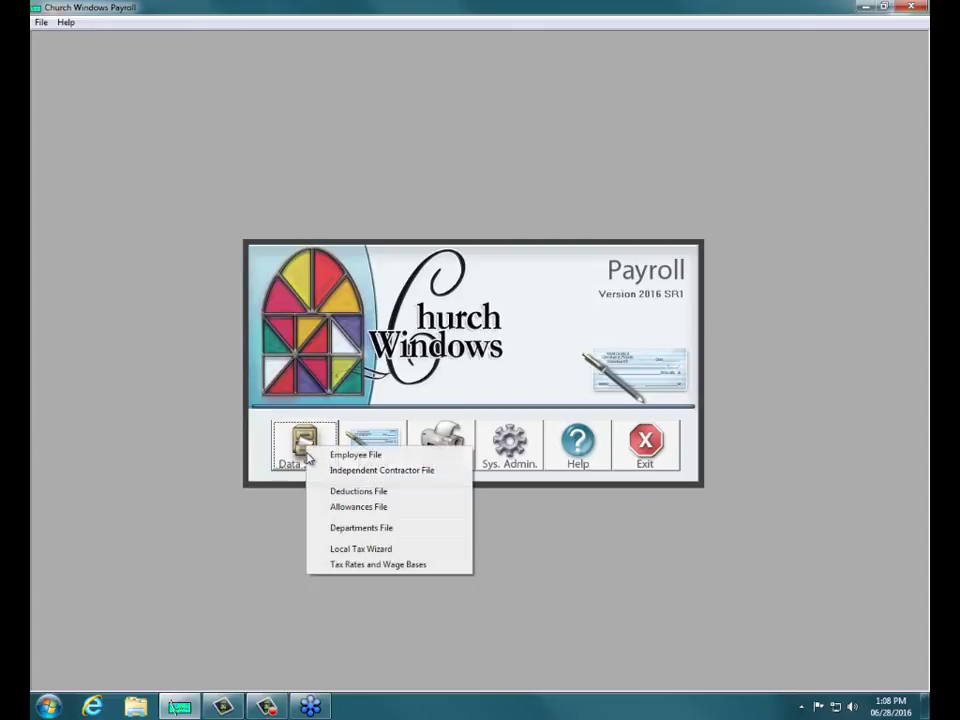
{"action": "left_click", "coordinate": [375, 455]}
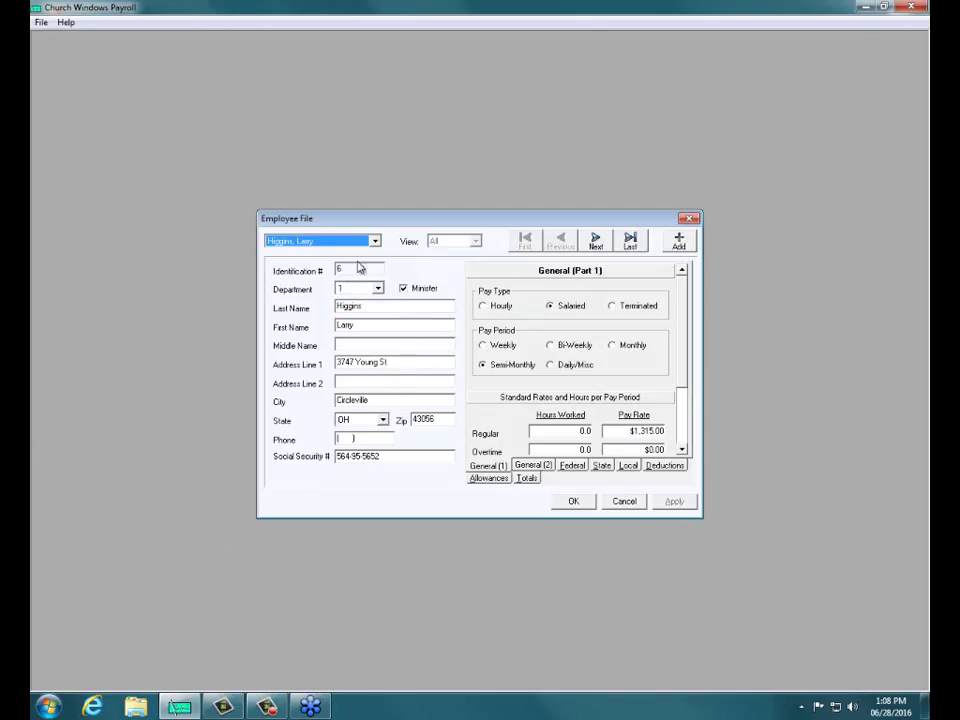
{"action": "left_click", "coordinate": [375, 241]}
{"action": "left_click", "coordinate": [307, 262]}
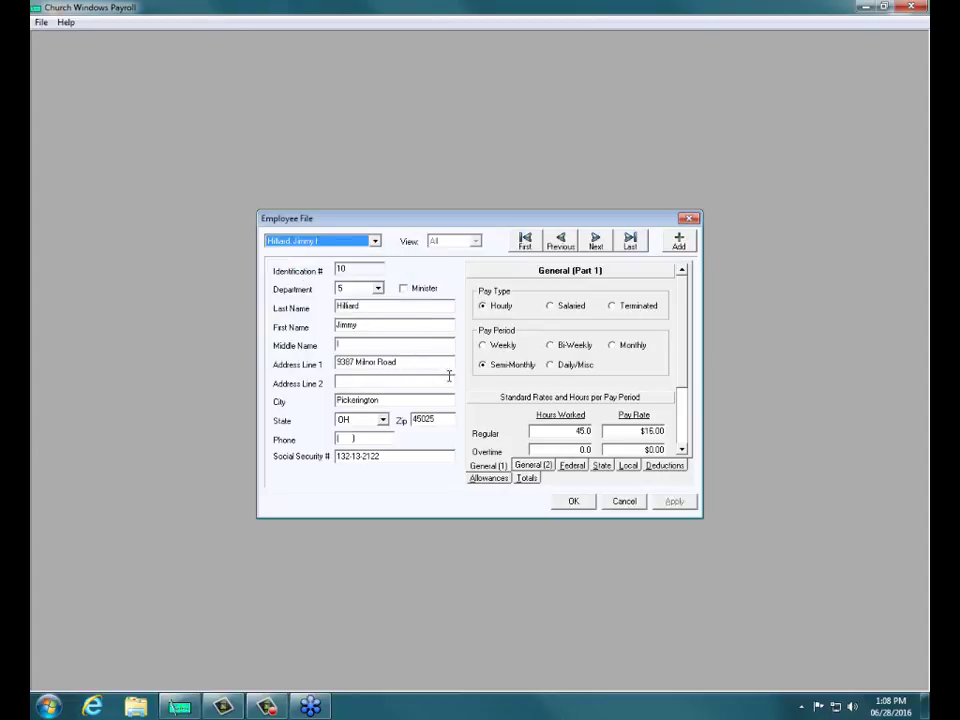
{"action": "left_click", "coordinate": [573, 466]}
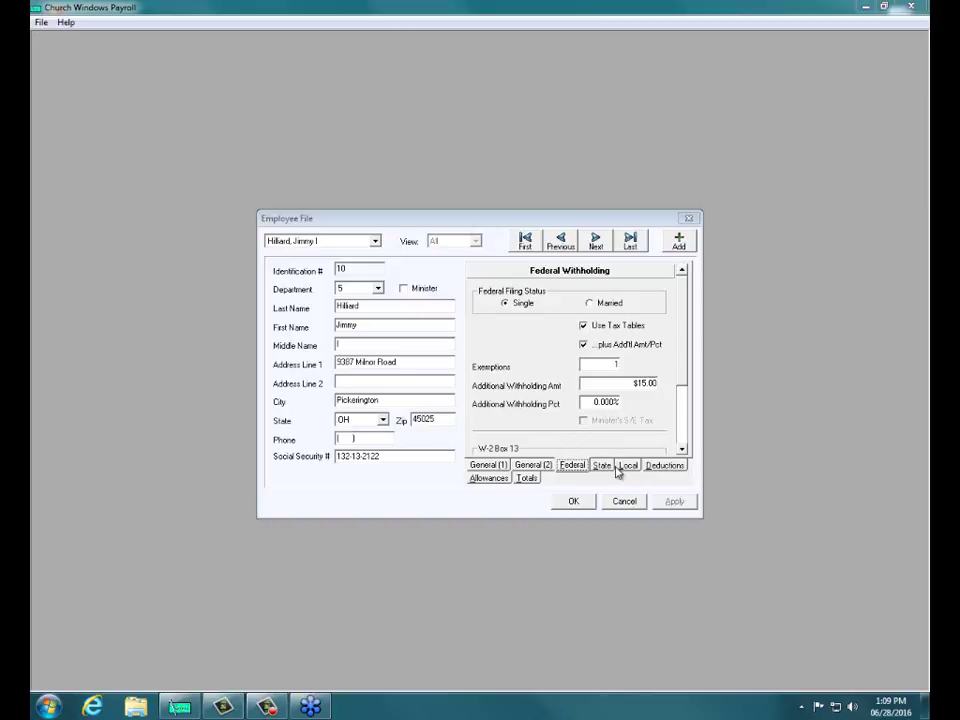
{"action": "left_click", "coordinate": [660, 463]}
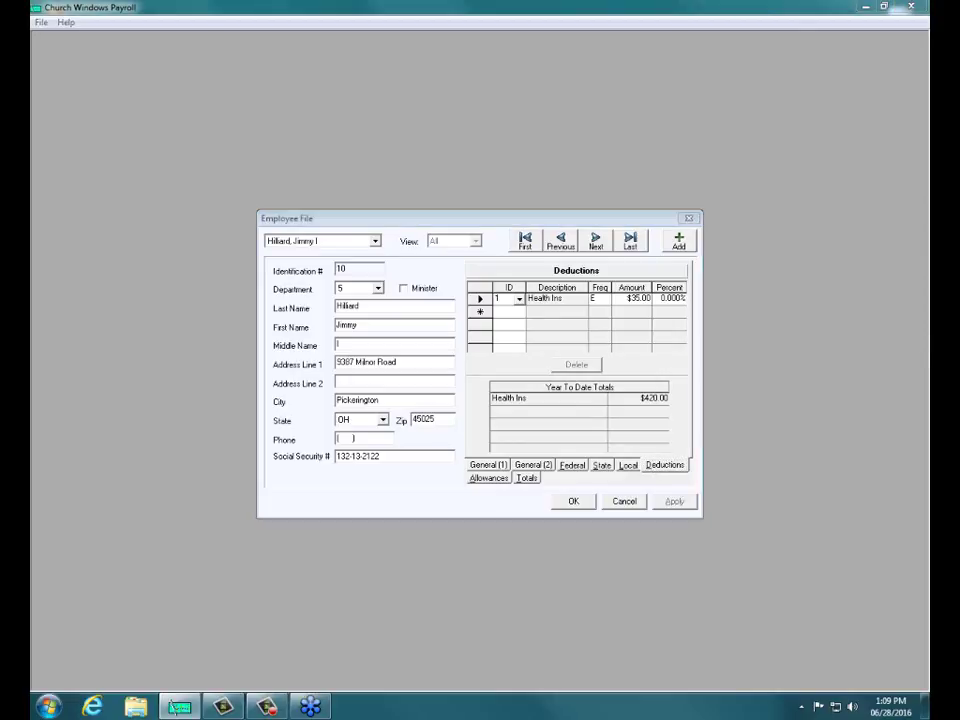
{"action": "key", "text": "alt+Tab"}
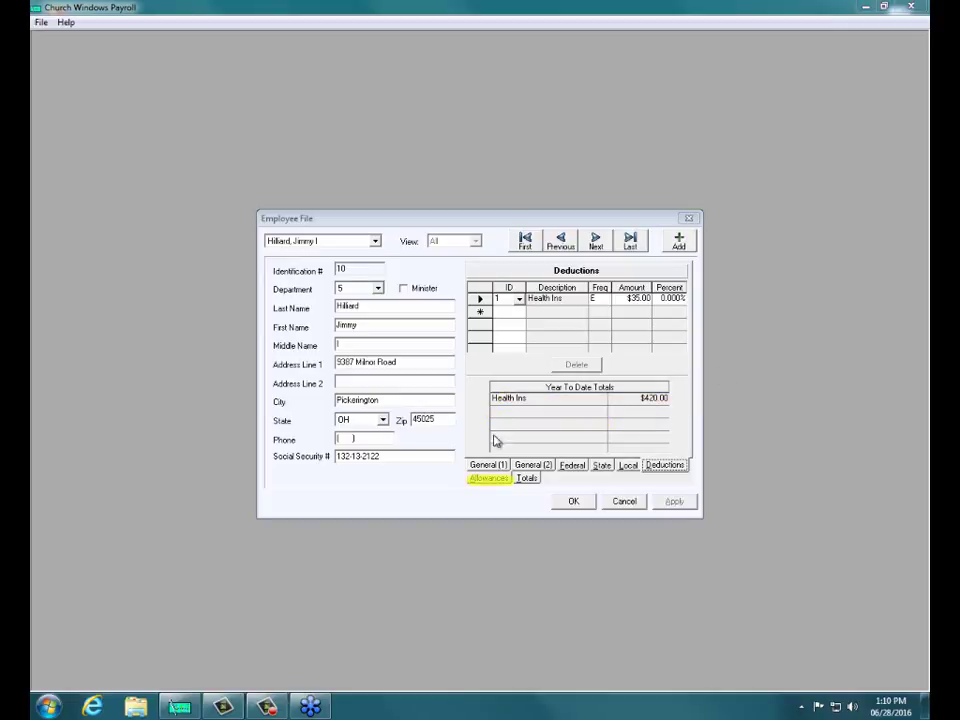
{"action": "left_click", "coordinate": [493, 478]}
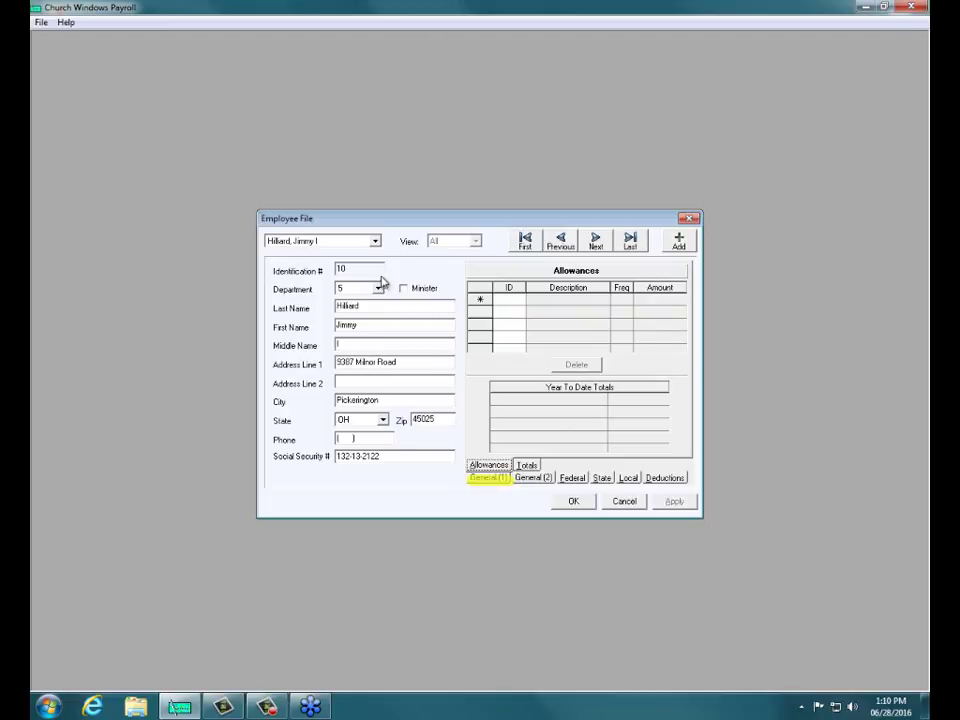
Step: Switch to the minister's employee record and review the allowances and year-to-date W-2/941 totals
{"action": "left_click", "coordinate": [376, 241]}
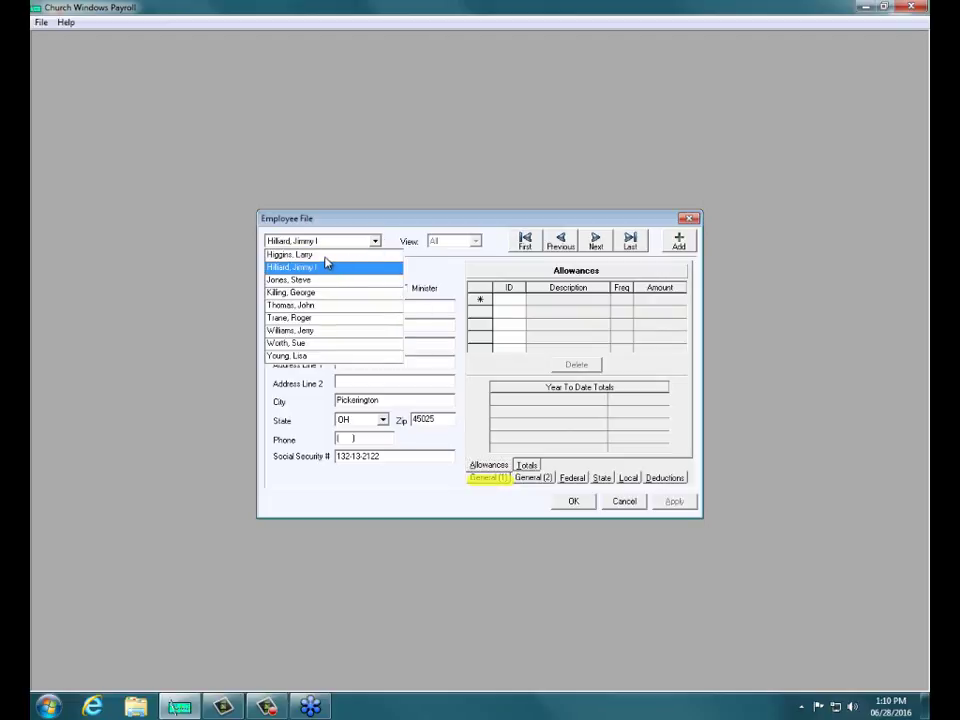
{"action": "left_click", "coordinate": [326, 254]}
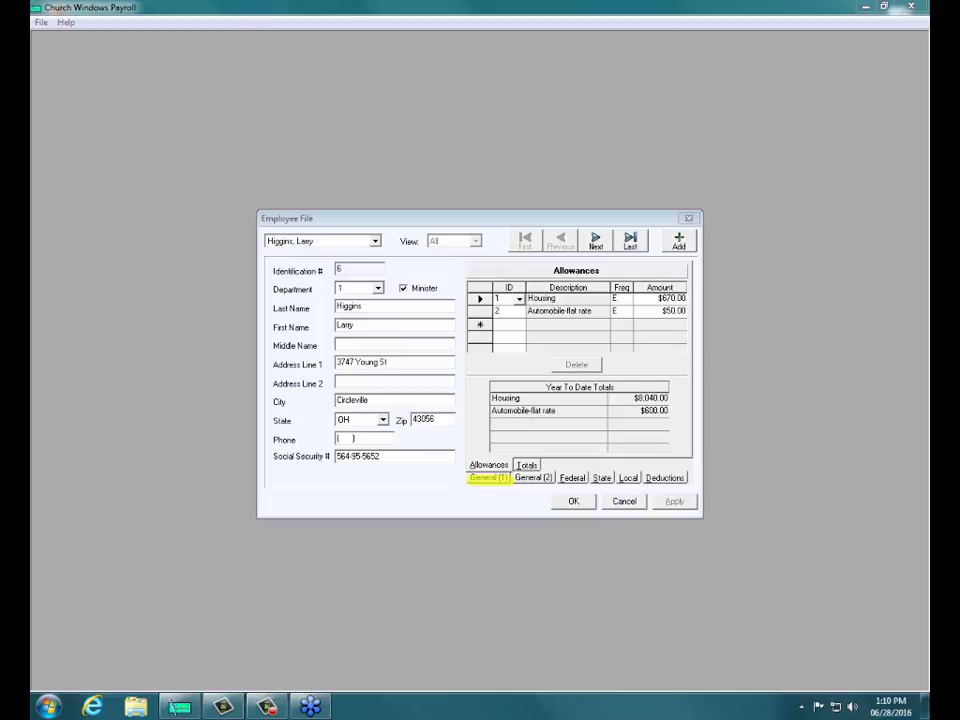
{"action": "left_click", "coordinate": [527, 465]}
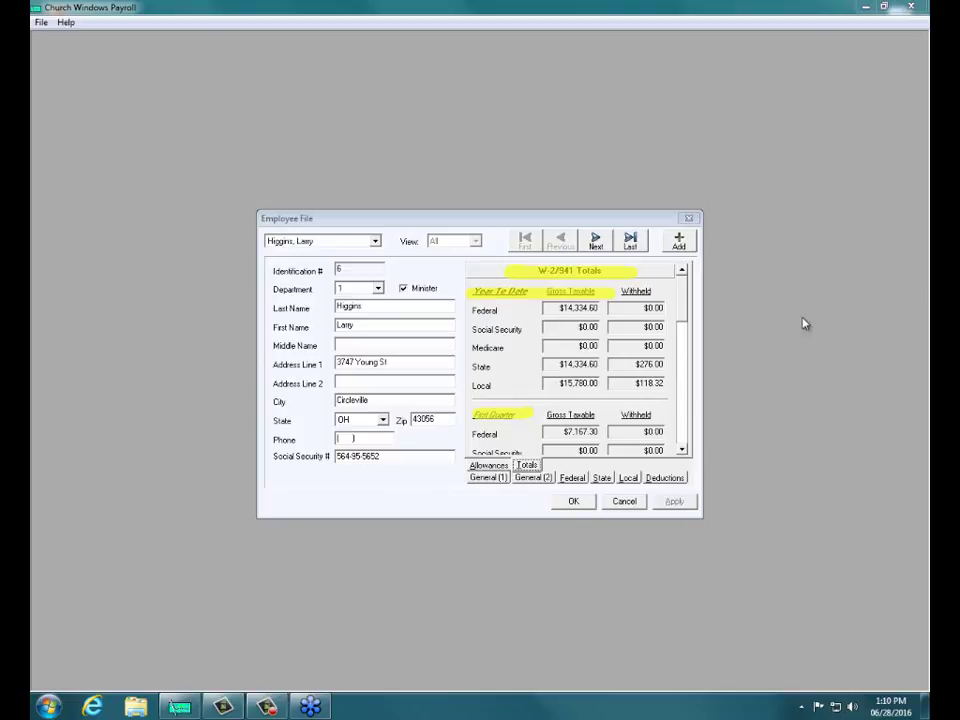
{"action": "mouse_move", "coordinate": [688, 302]}
{"action": "left_mouse_down"}
{"action": "mouse_move", "coordinate": [694, 390]}
{"action": "mouse_move", "coordinate": [684, 390]}
{"action": "mouse_move", "coordinate": [690, 297]}
{"action": "left_mouse_up"}
{"action": "left_click", "coordinate": [688, 355]}
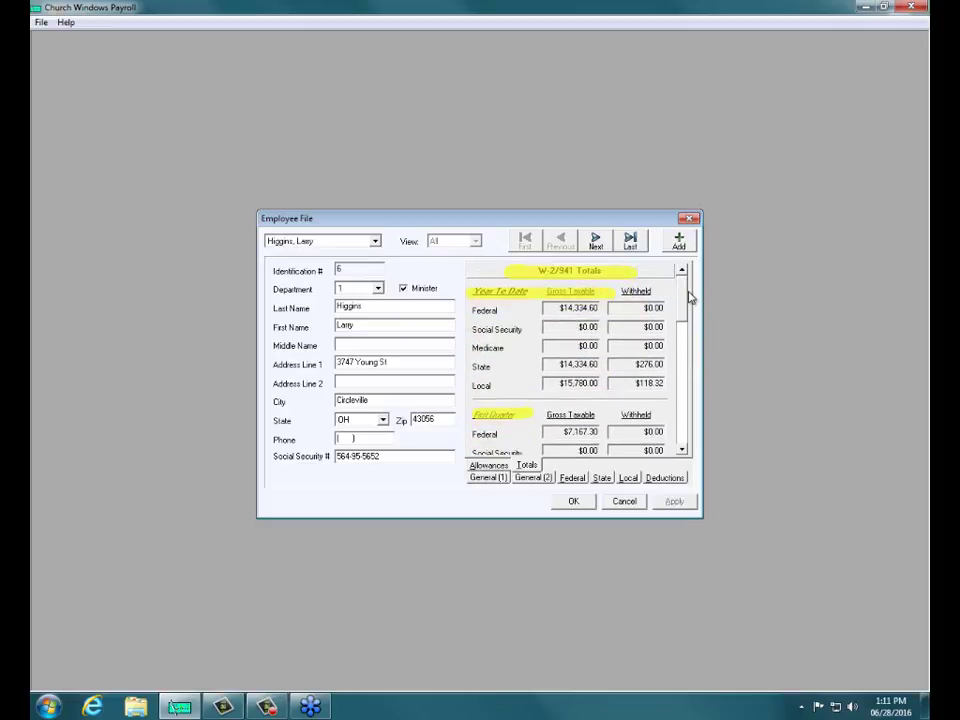
Step: Review the minister's quarterly gross taxable and withheld totals and close the Employee File without saving
{"action": "left_click_drag", "start_coordinate": [688, 297], "coordinate": [686, 326]}
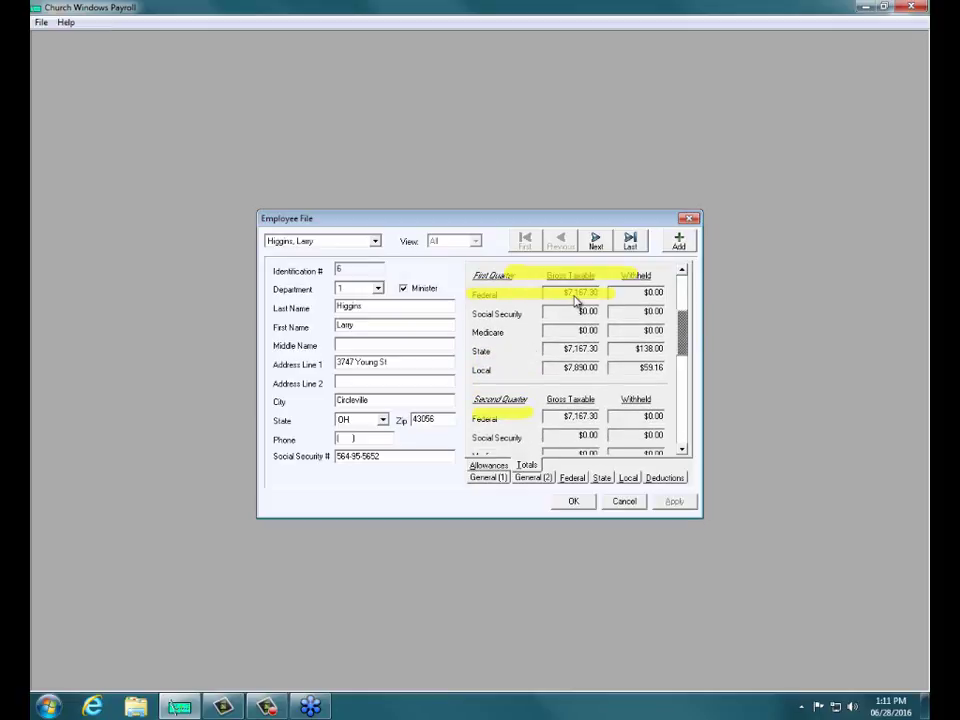
{"action": "left_click_drag", "start_coordinate": [681, 328], "coordinate": [688, 347]}
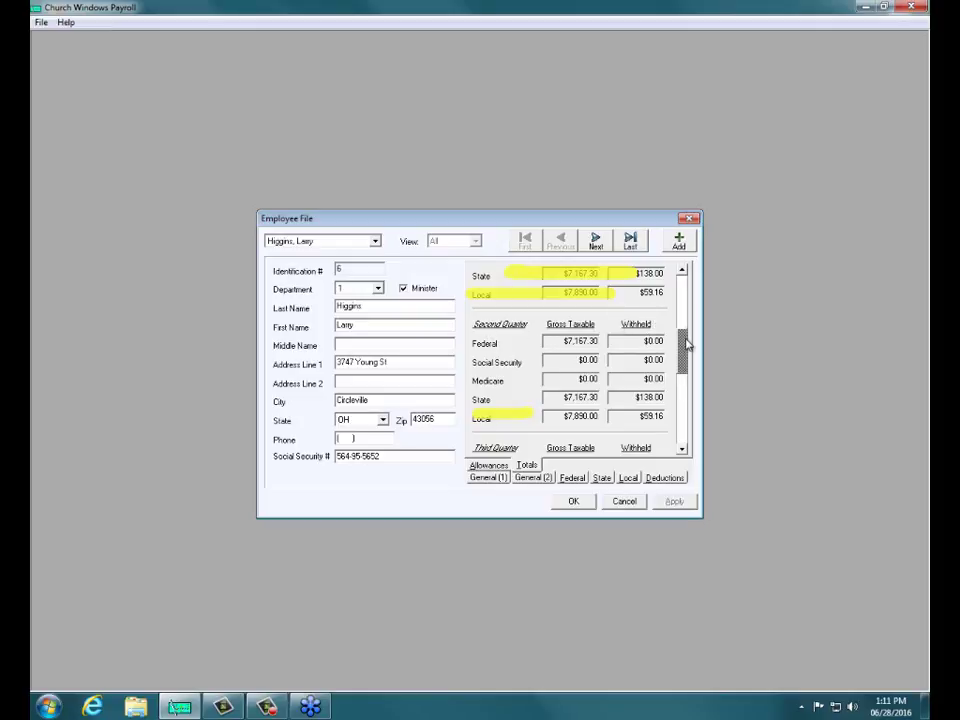
{"action": "left_click_drag", "start_coordinate": [687, 344], "coordinate": [687, 352]}
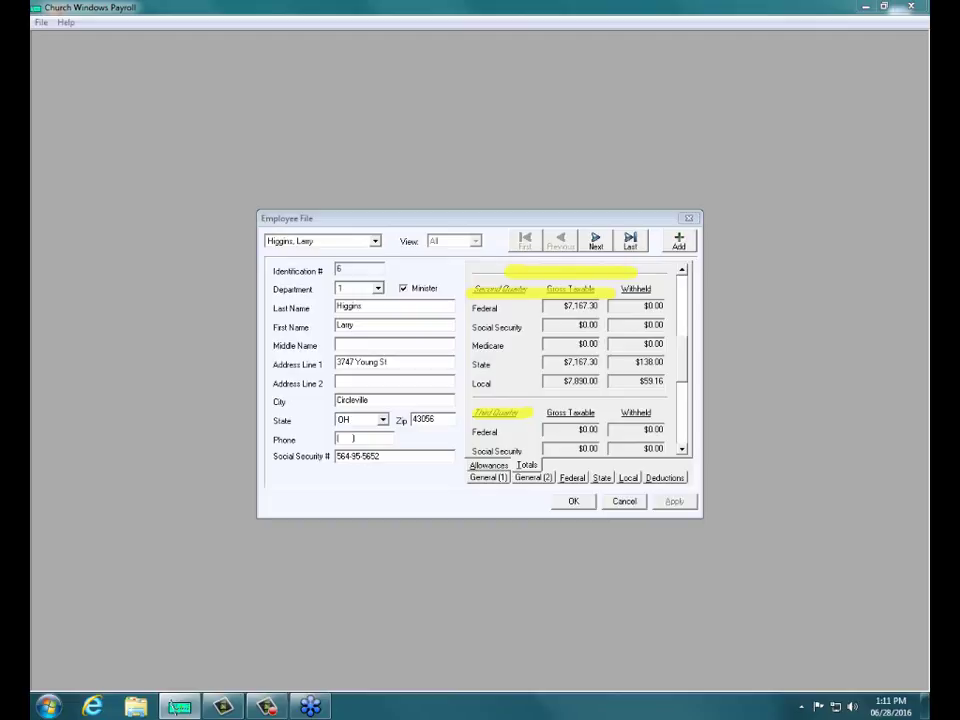
{"action": "key", "text": "Escape"}
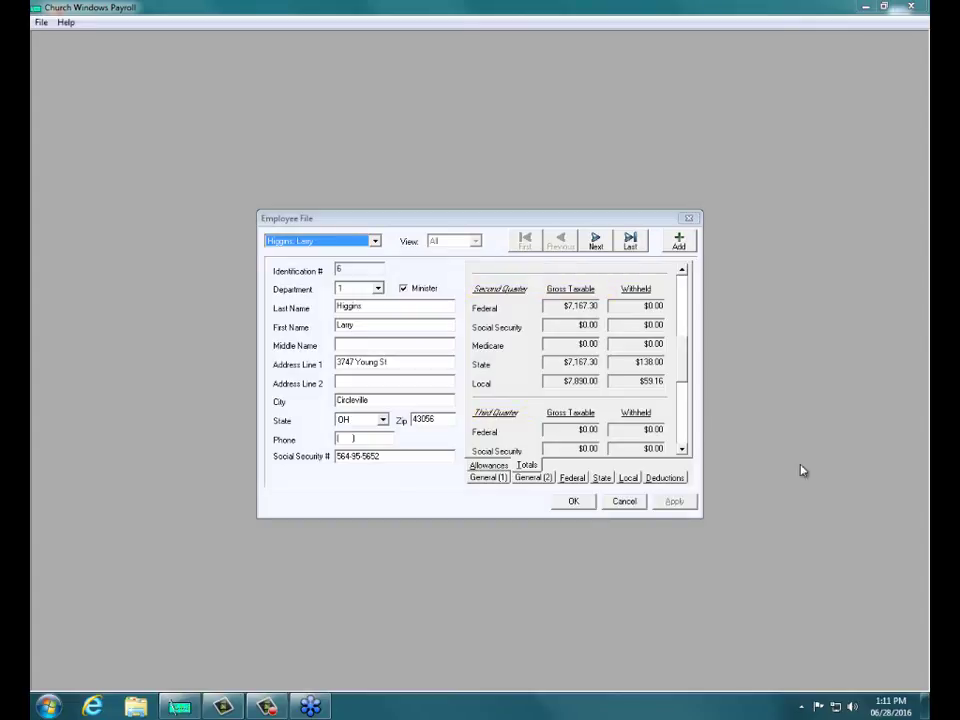
{"action": "left_click", "coordinate": [625, 501]}
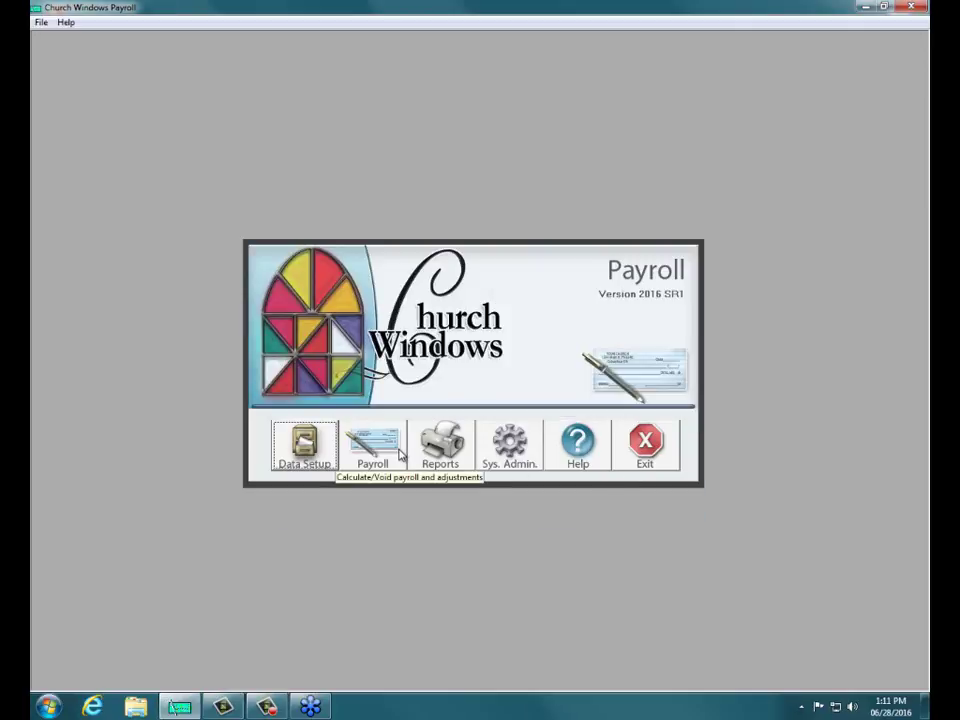
Step: Mark the Health Ins deduction for W-2 reporting in box 12 with code A in the Deductions File, and discard the changes
{"action": "left_click", "coordinate": [296, 461]}
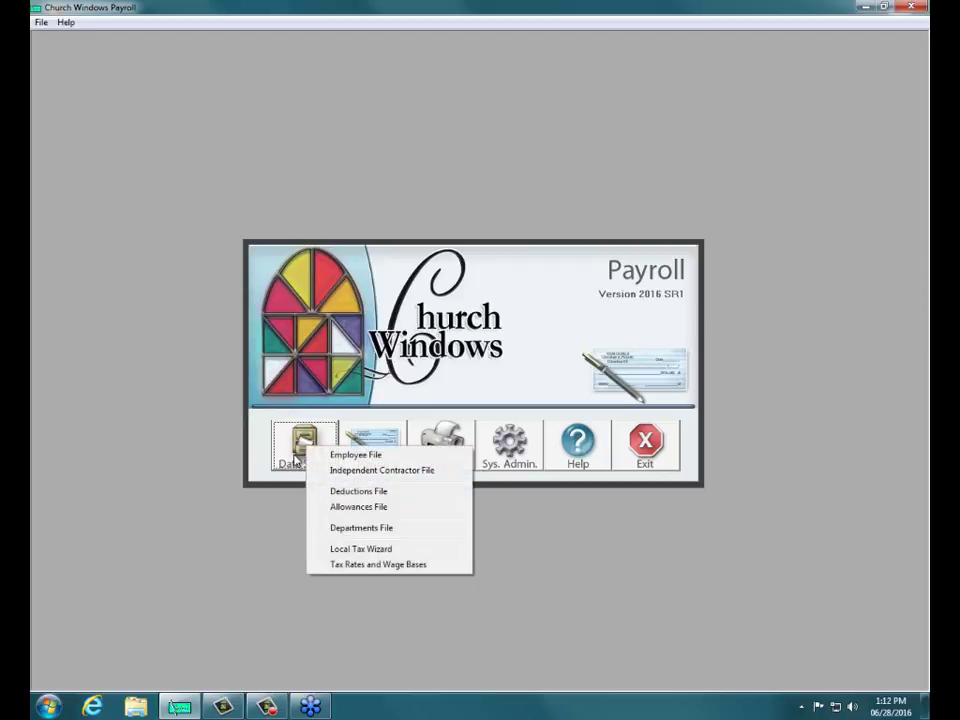
{"action": "left_click", "coordinate": [338, 491]}
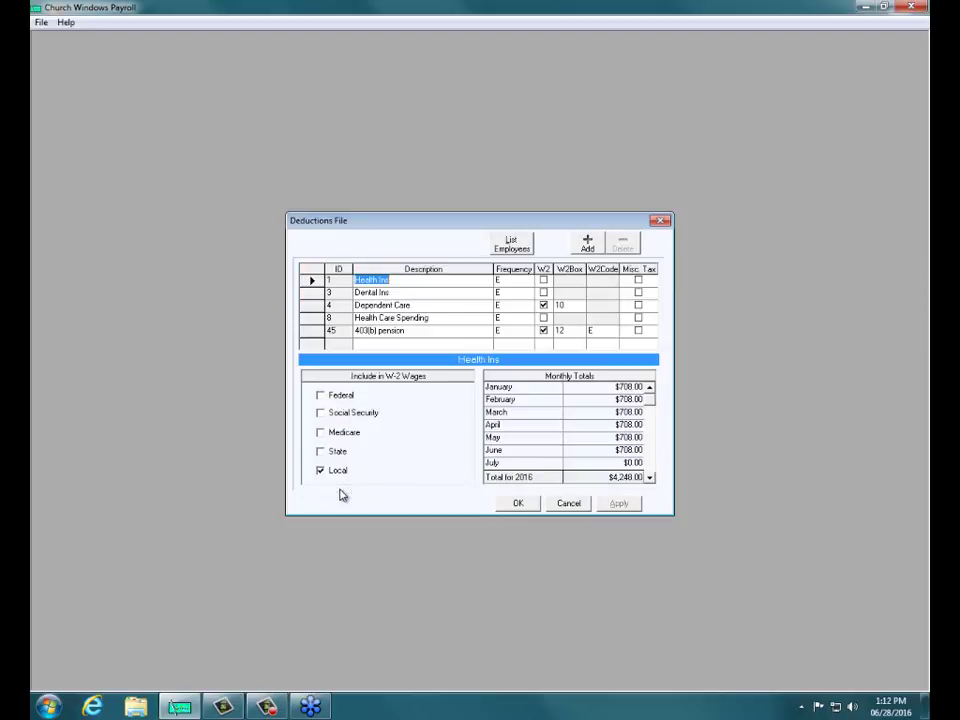
{"action": "left_click", "coordinate": [543, 281]}
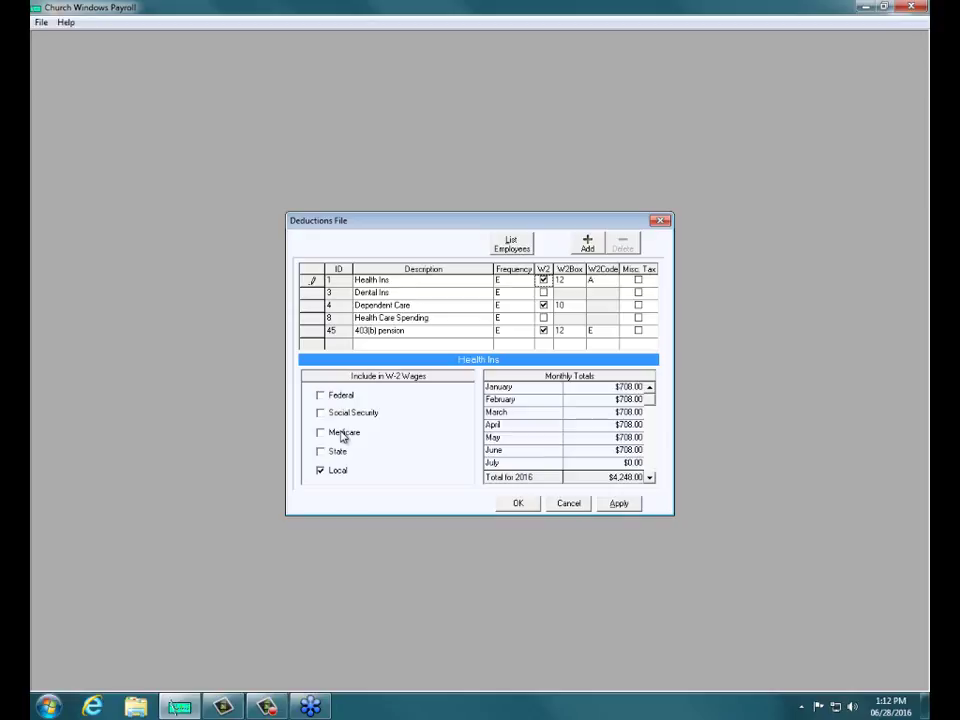
{"action": "left_click", "coordinate": [570, 505]}
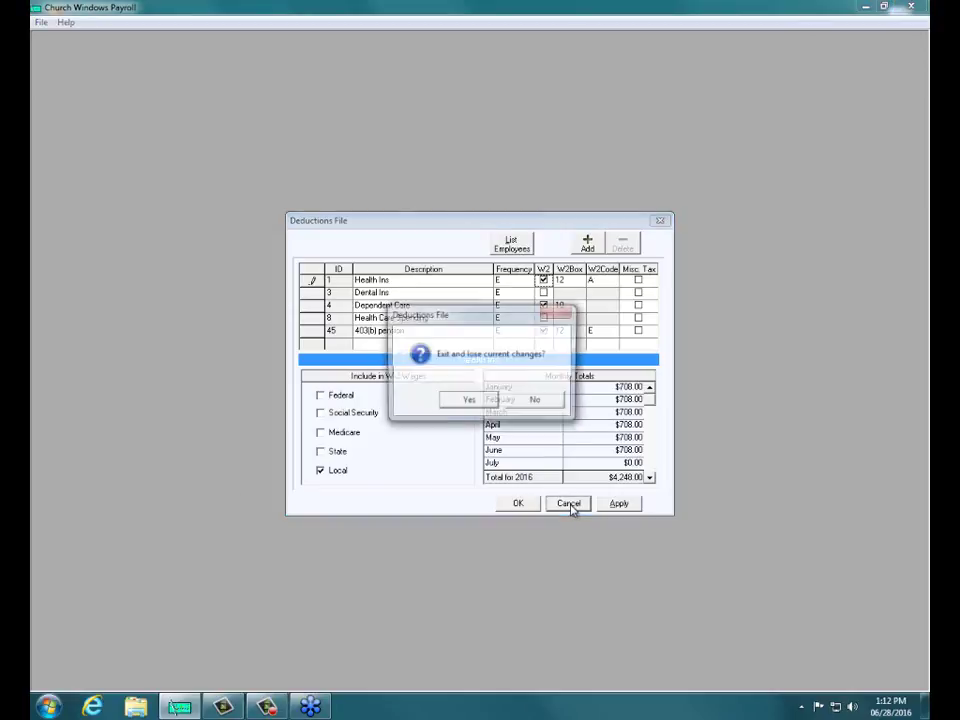
{"action": "left_click", "coordinate": [488, 402]}
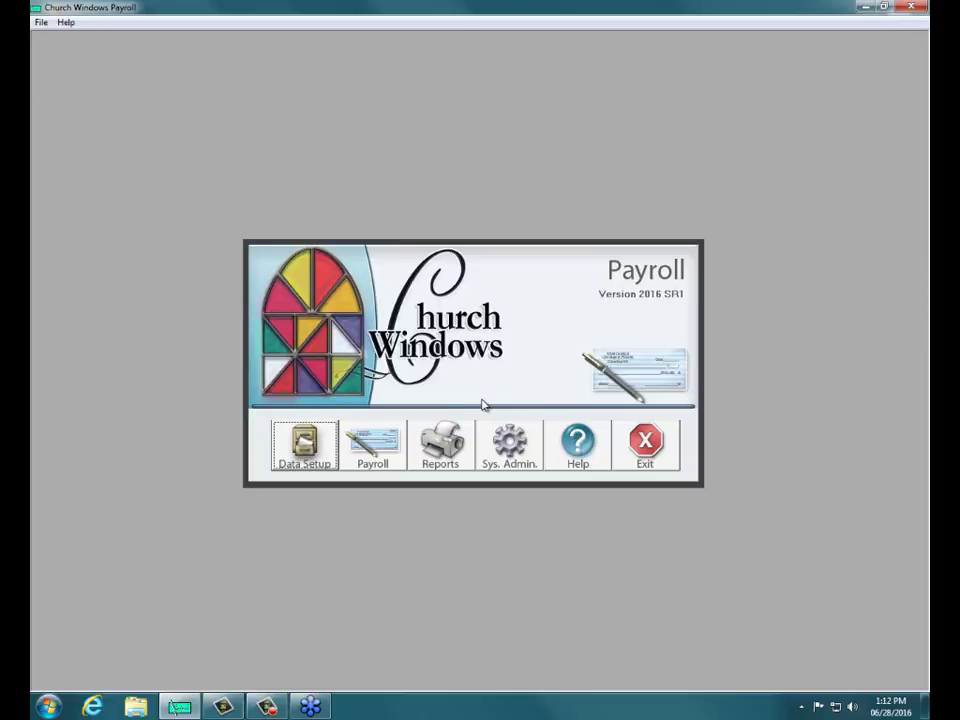
Step: Open the Allowances File, review the W-2 box and wage settings of the Housing allowance, and close it without saving
{"action": "left_click", "coordinate": [371, 452]}
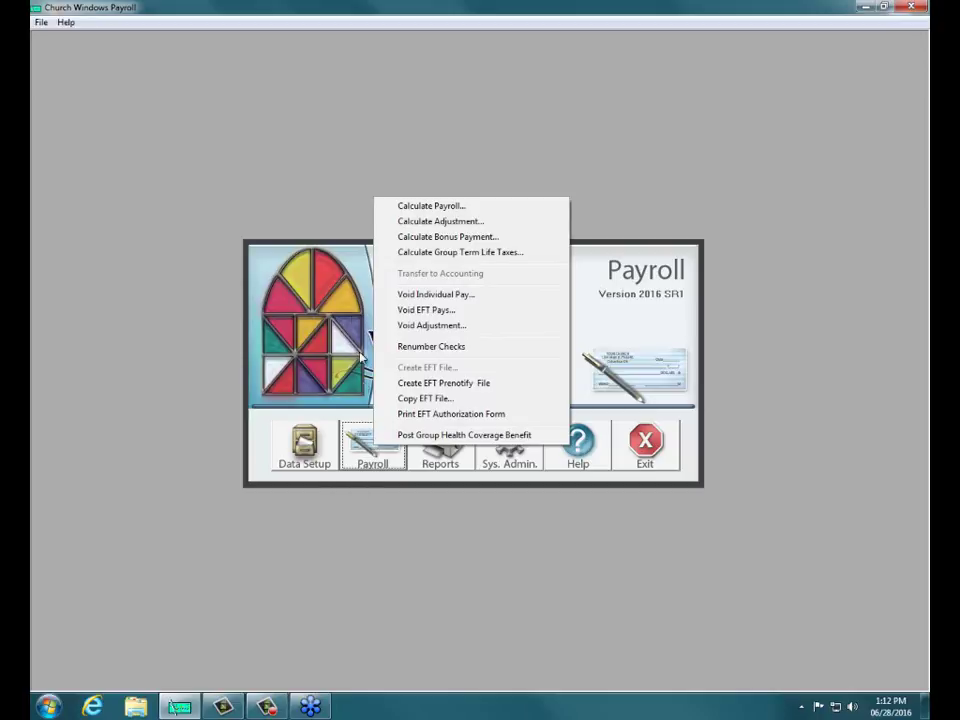
{"action": "left_click", "coordinate": [302, 446]}
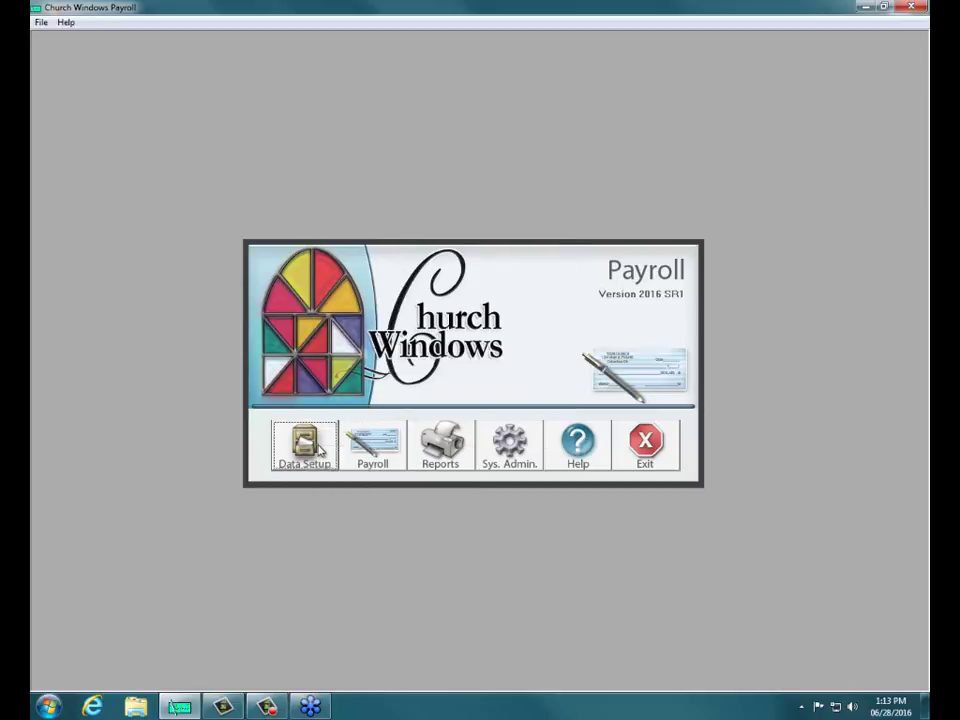
{"action": "left_click", "coordinate": [324, 458]}
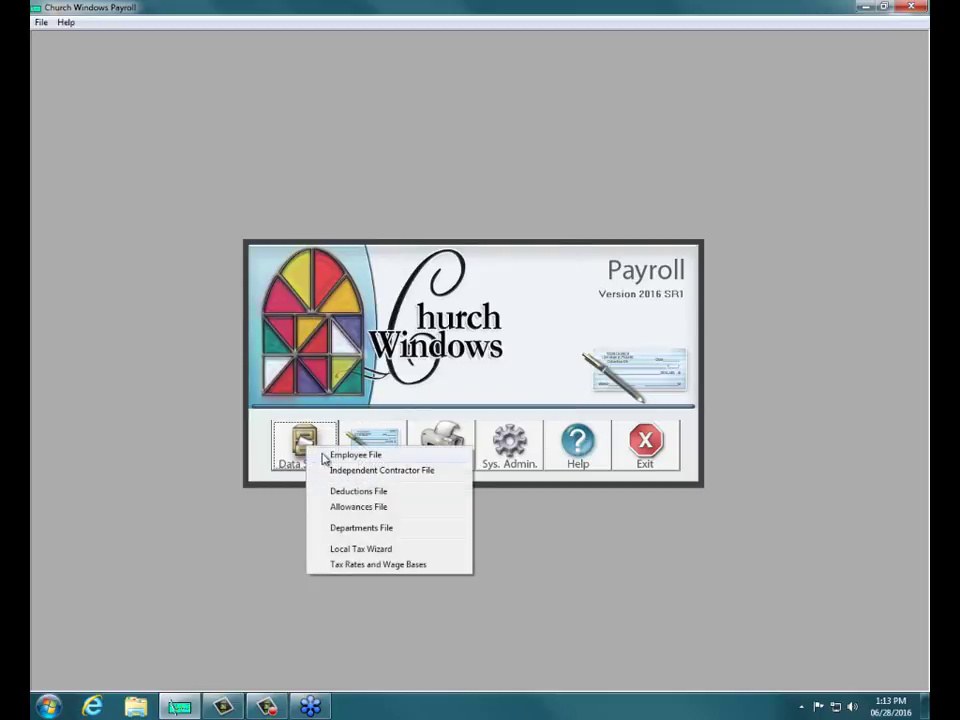
{"action": "left_click", "coordinate": [352, 507]}
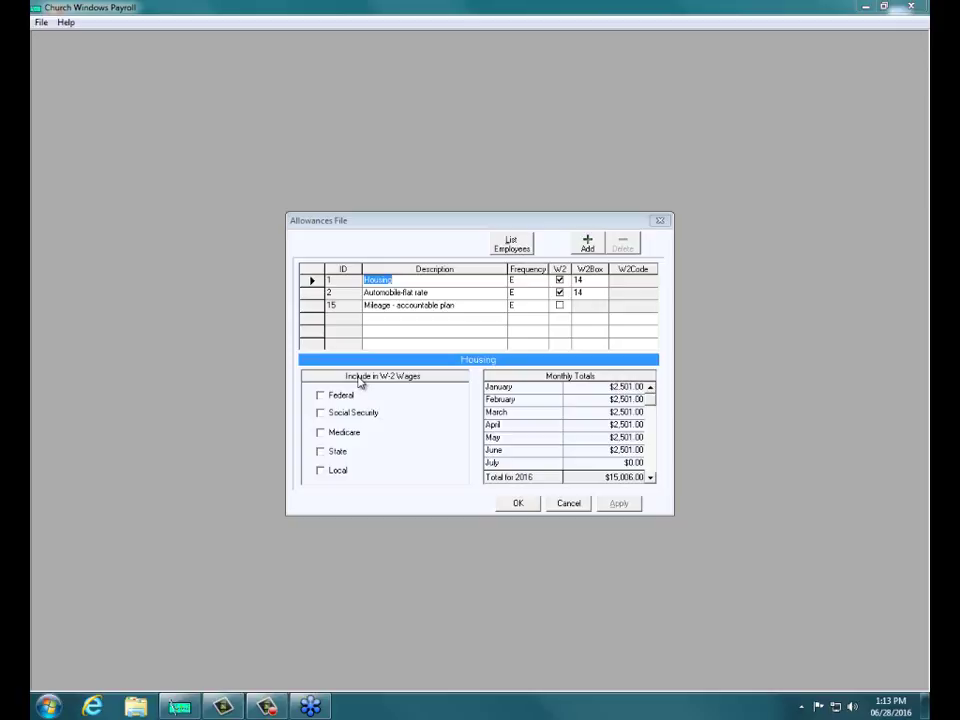
{"action": "left_click", "coordinate": [571, 504]}
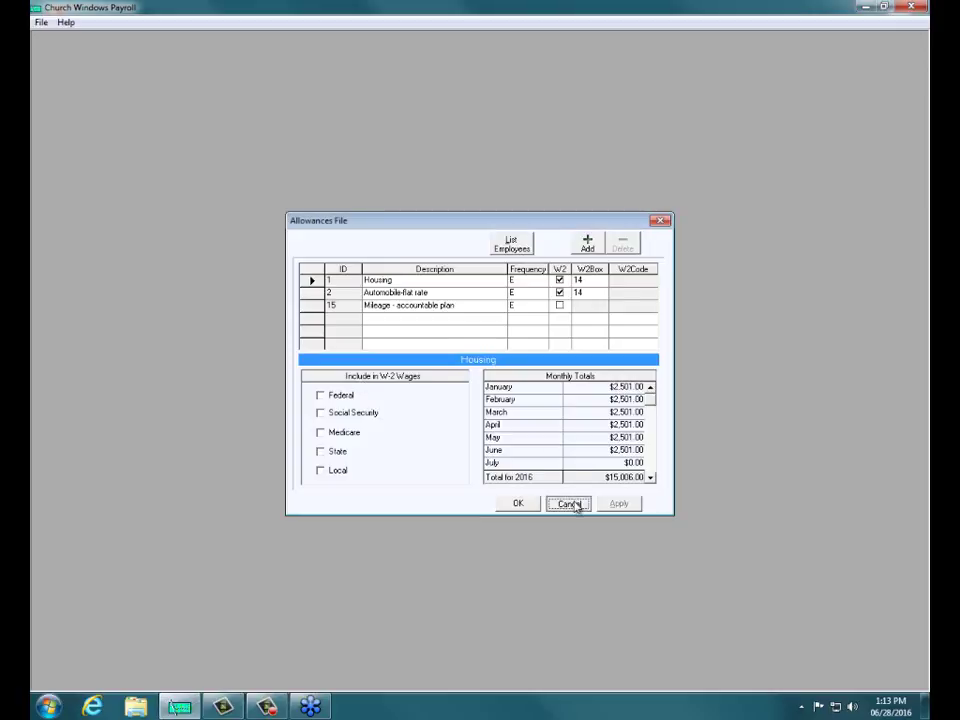
Step: Start a payroll adjustment calculation dated 06/29/2016 and continue to the employee selection
{"action": "left_click", "coordinate": [372, 448]}
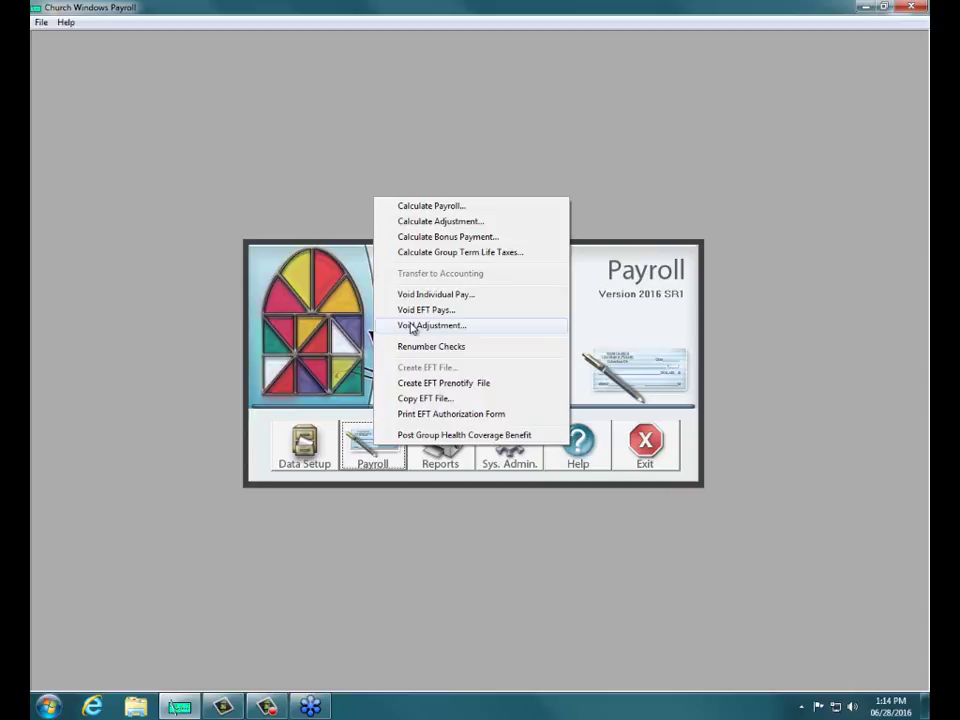
{"action": "left_click", "coordinate": [425, 224]}
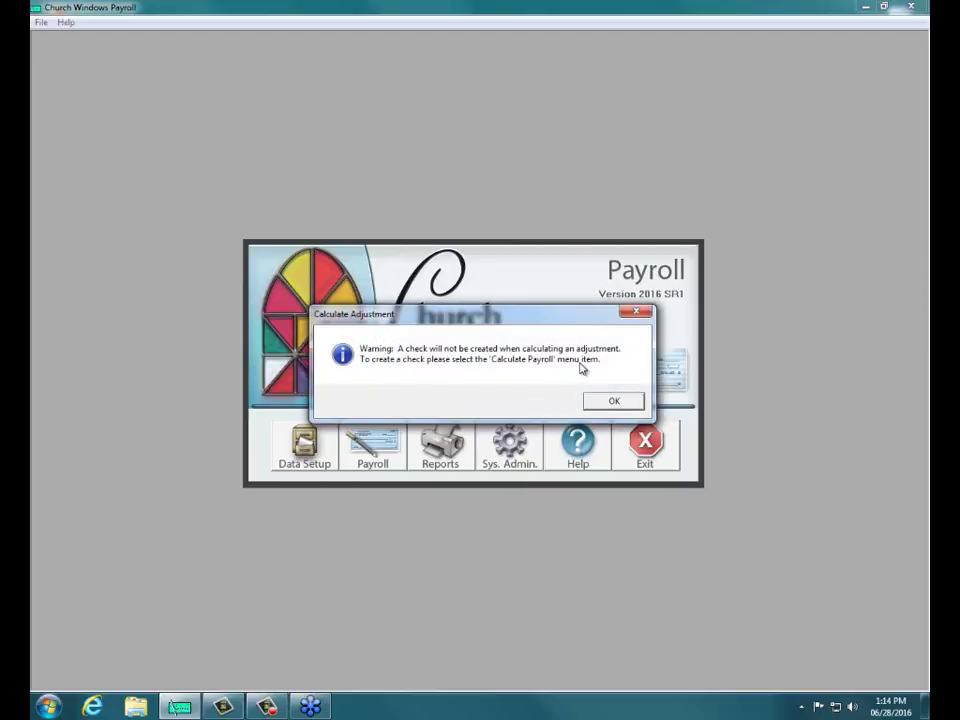
{"action": "left_click", "coordinate": [636, 400]}
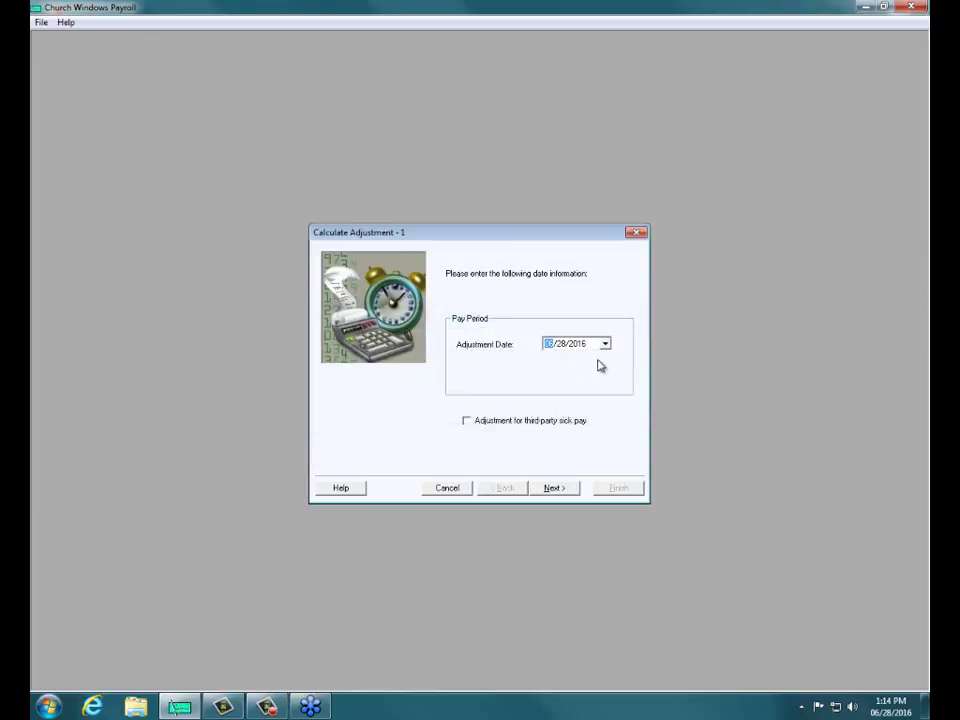
{"action": "left_click", "coordinate": [566, 344]}
{"action": "type", "text": "29"}
{"action": "left_click", "coordinate": [553, 487]}
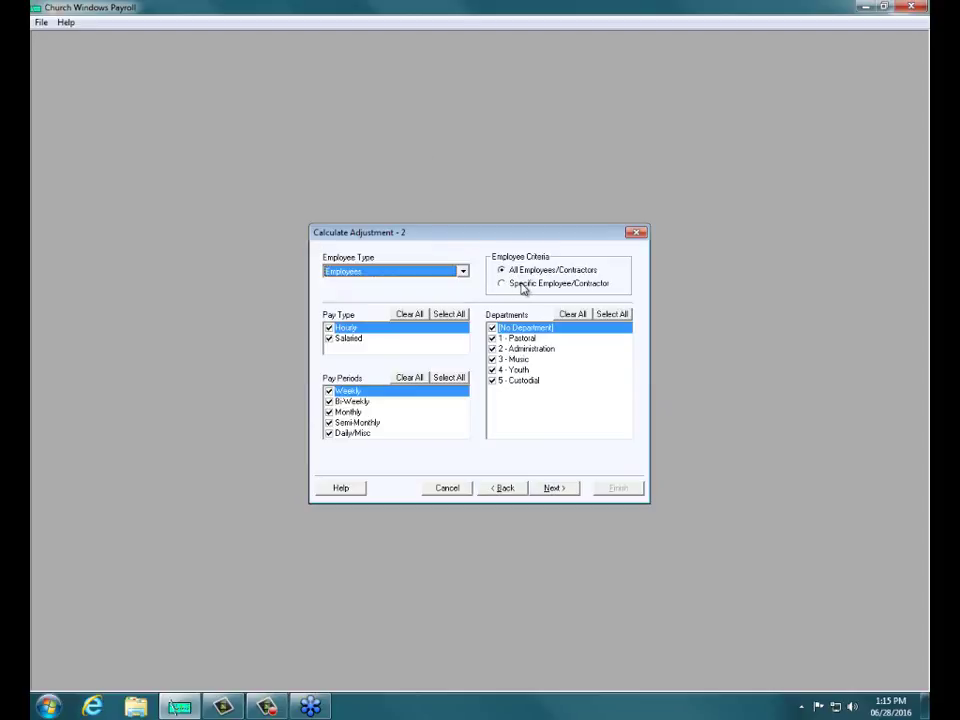
Step: Limit the adjustment to the first listed employee only and continue without entering hours or pay rates
{"action": "left_click", "coordinate": [506, 284]}
{"action": "left_click", "coordinate": [409, 314]}
{"action": "left_click", "coordinate": [328, 327]}
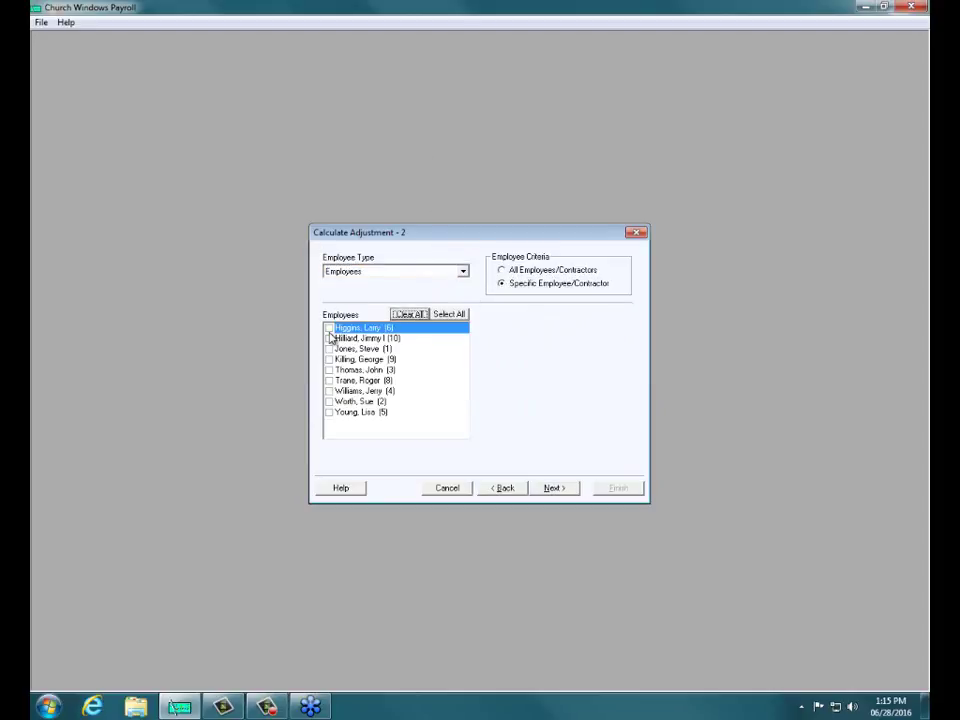
{"action": "left_click", "coordinate": [569, 489]}
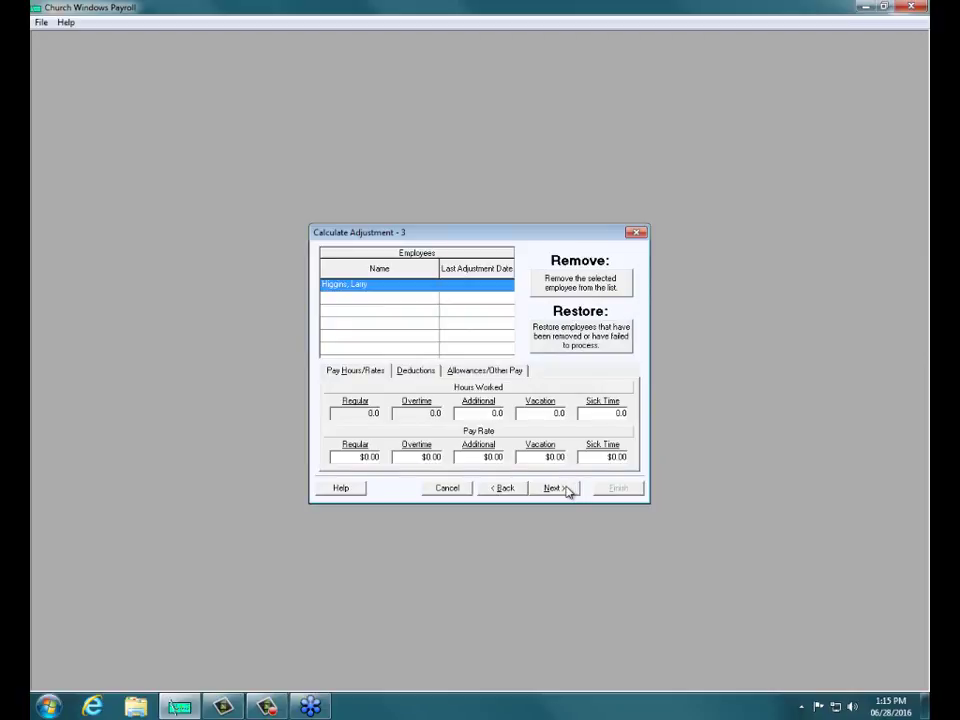
{"action": "left_click", "coordinate": [565, 489]}
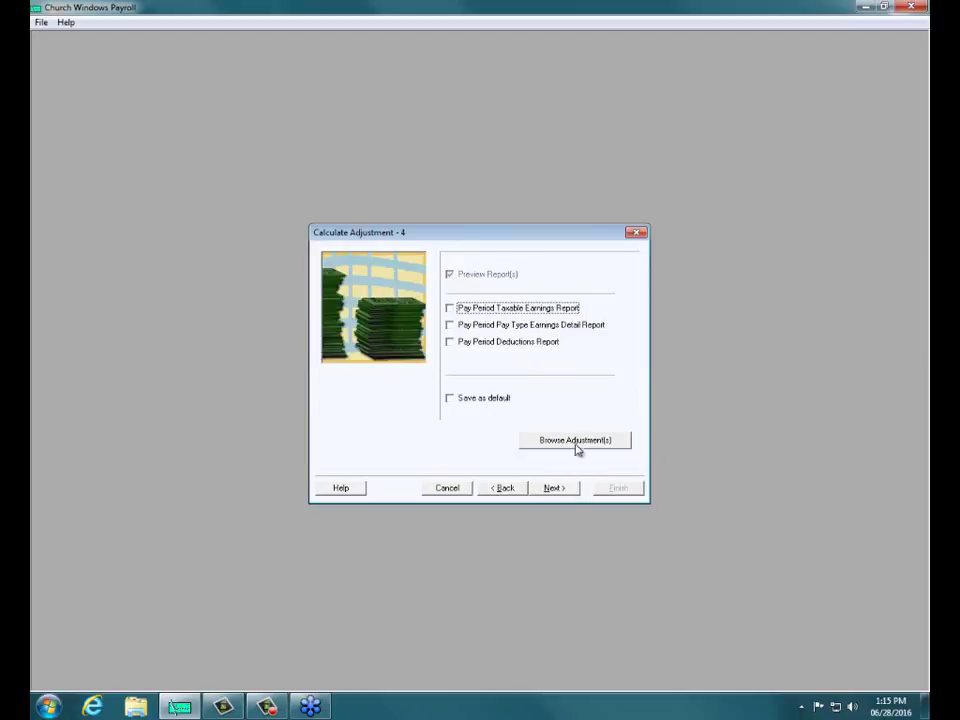
Step: Browse the calculated adjustment and set the employee's federal and state gross taxable amounts to -2000, saving the changes
{"action": "left_click", "coordinate": [576, 444]}
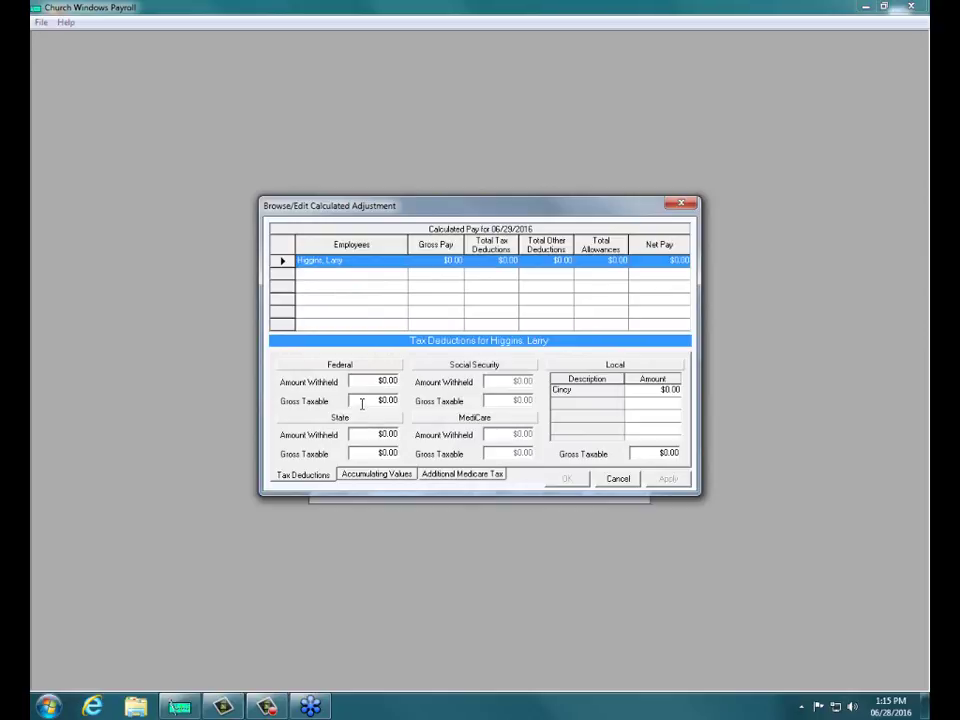
{"action": "left_click", "coordinate": [365, 401]}
{"action": "type", "text": "2000"}
{"action": "left_click", "coordinate": [373, 400]}
{"action": "type", "text": "-2000"}
{"action": "key", "text": "Tab"}
{"action": "key", "text": "Tab"}
{"action": "type", "text": "-2000"}
{"action": "left_click", "coordinate": [668, 479]}
{"action": "left_click", "coordinate": [567, 479]}
Step: Post the adjustment to payroll without printing any reports or transferring it to accounting
{"action": "left_click", "coordinate": [558, 487]}
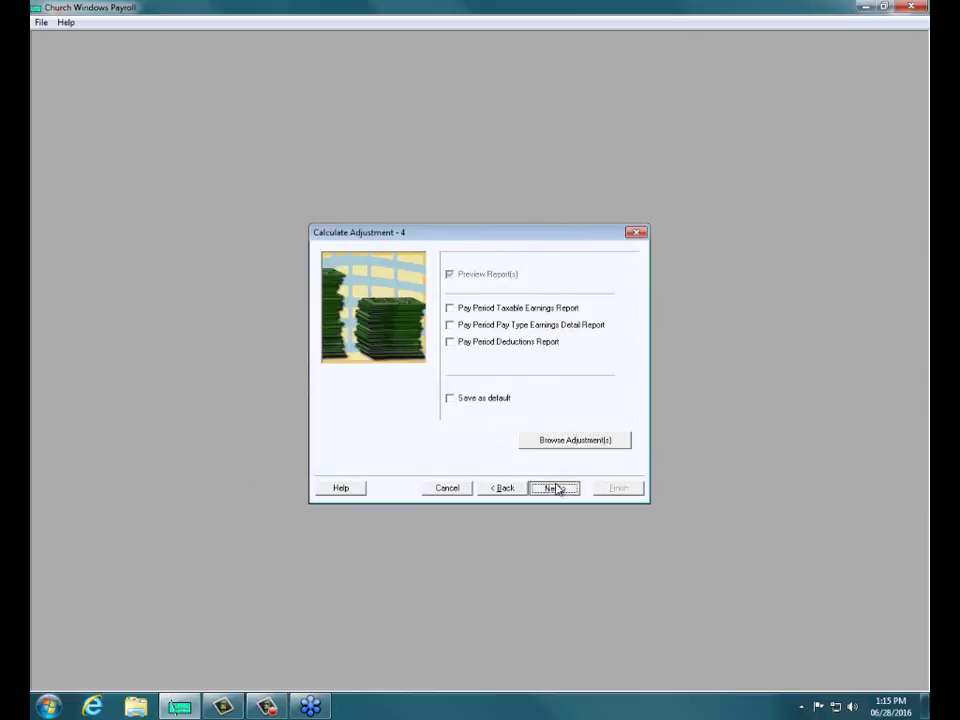
{"action": "left_click", "coordinate": [463, 367]}
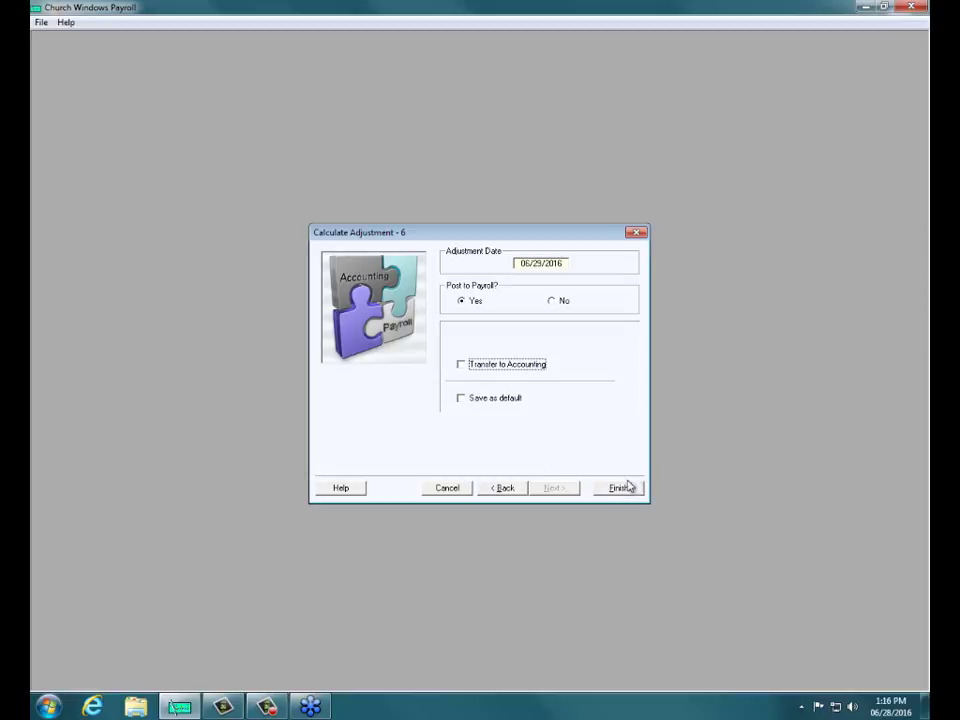
{"action": "left_click", "coordinate": [620, 487]}
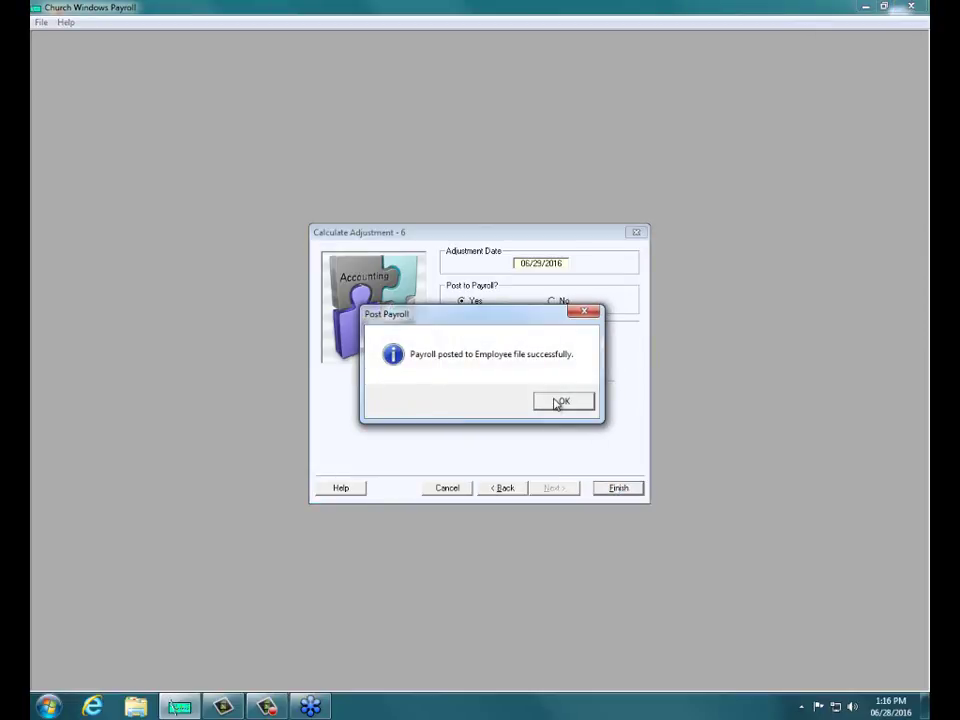
{"action": "left_click", "coordinate": [560, 402]}
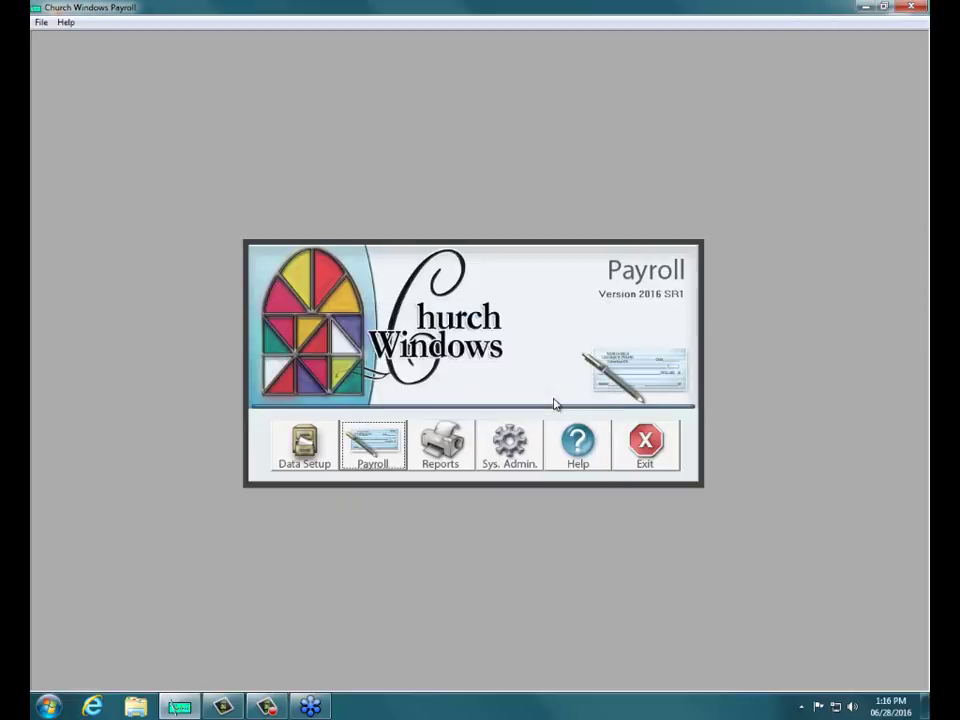
Step: Preview the Federal Taxable Earnings, Withholdings, and Net Pay Detail history for all employees as individual reports, 01/01/2016 to 12/31/2016
{"action": "left_click", "coordinate": [436, 440]}
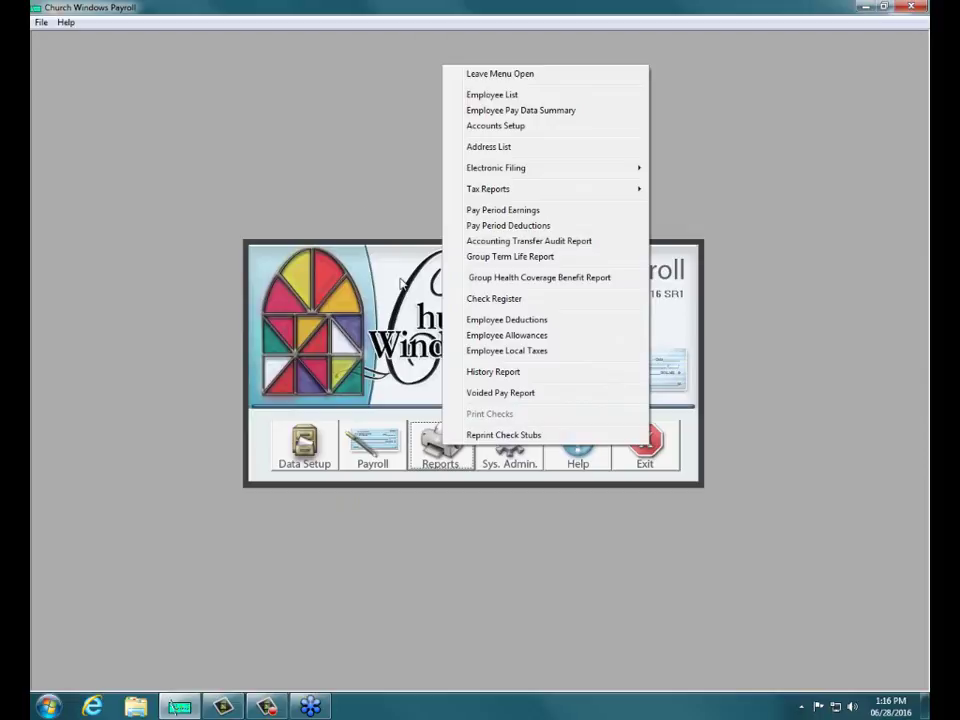
{"action": "left_click", "coordinate": [485, 374]}
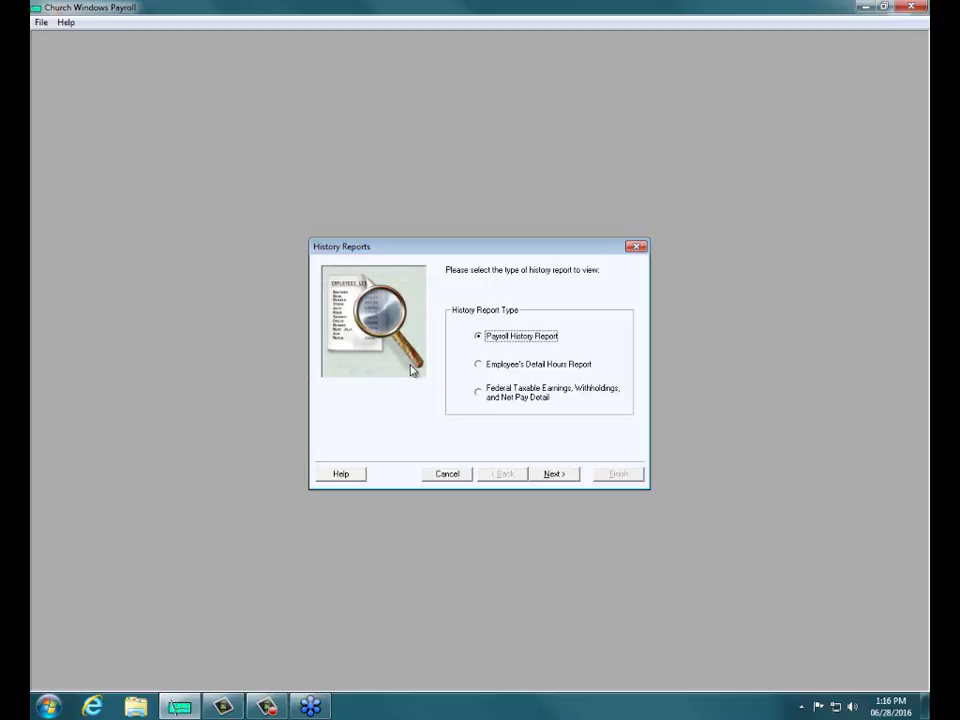
{"action": "left_click", "coordinate": [479, 396]}
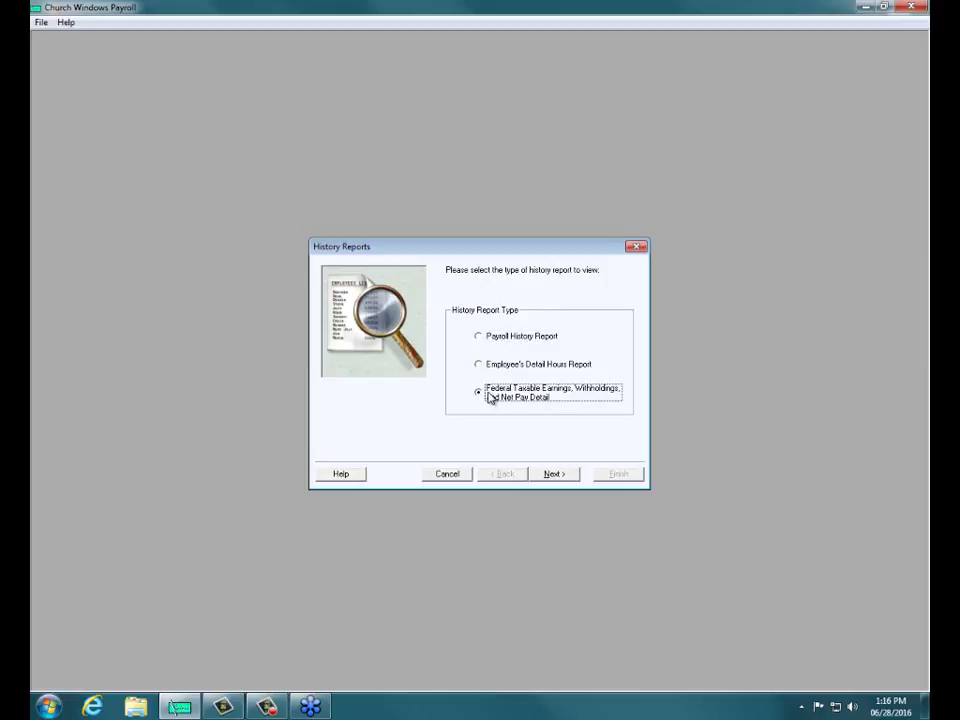
{"action": "left_click", "coordinate": [550, 476]}
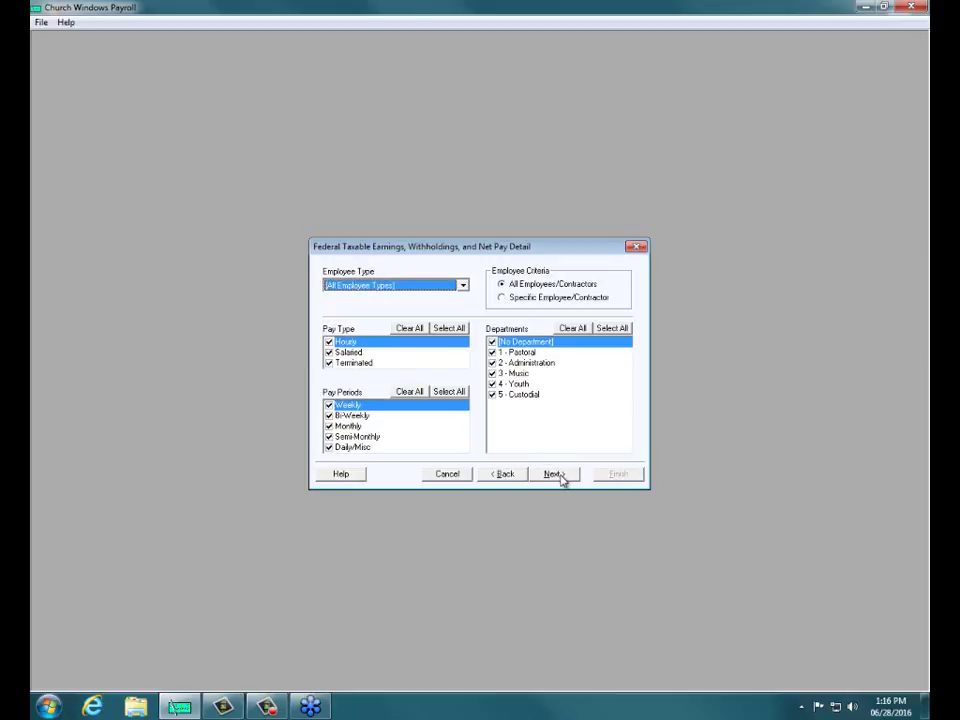
{"action": "left_click", "coordinate": [558, 476]}
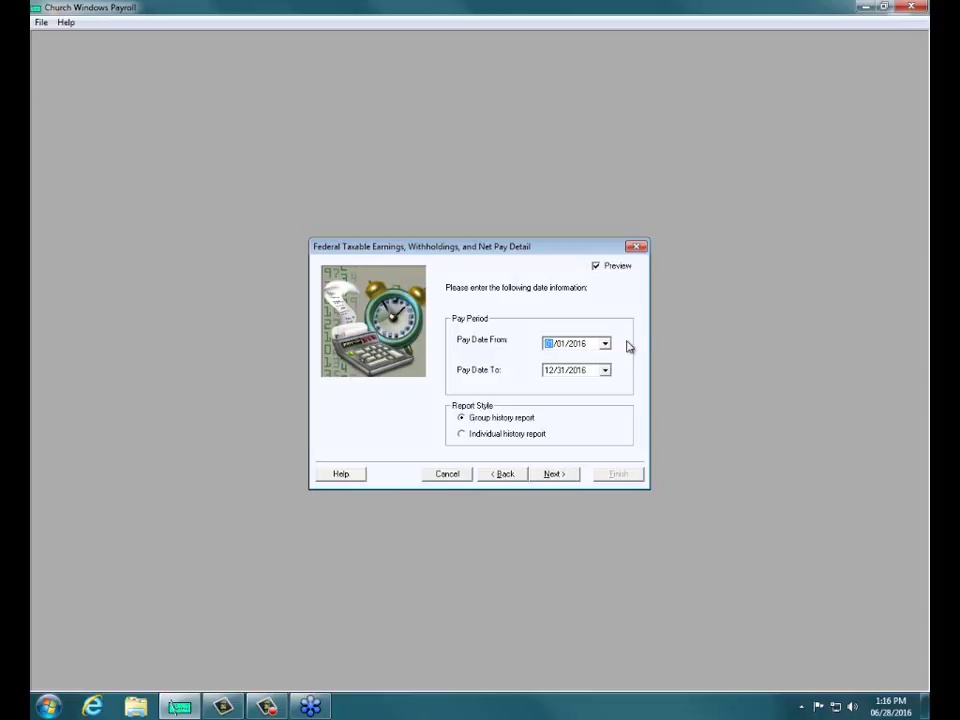
{"action": "left_click", "coordinate": [462, 437]}
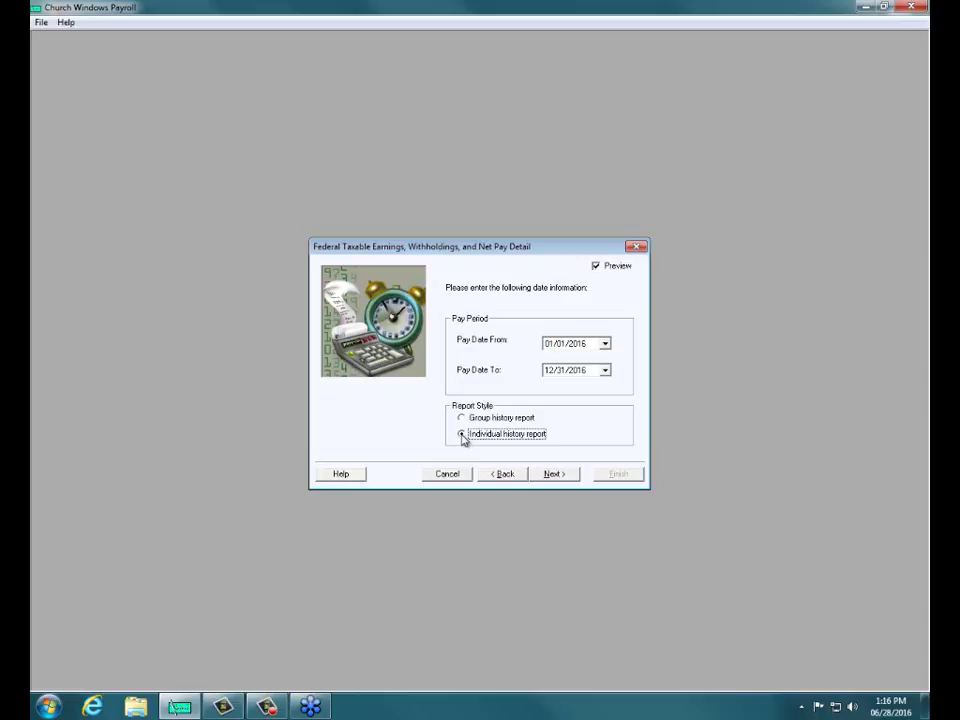
{"action": "left_click", "coordinate": [551, 475]}
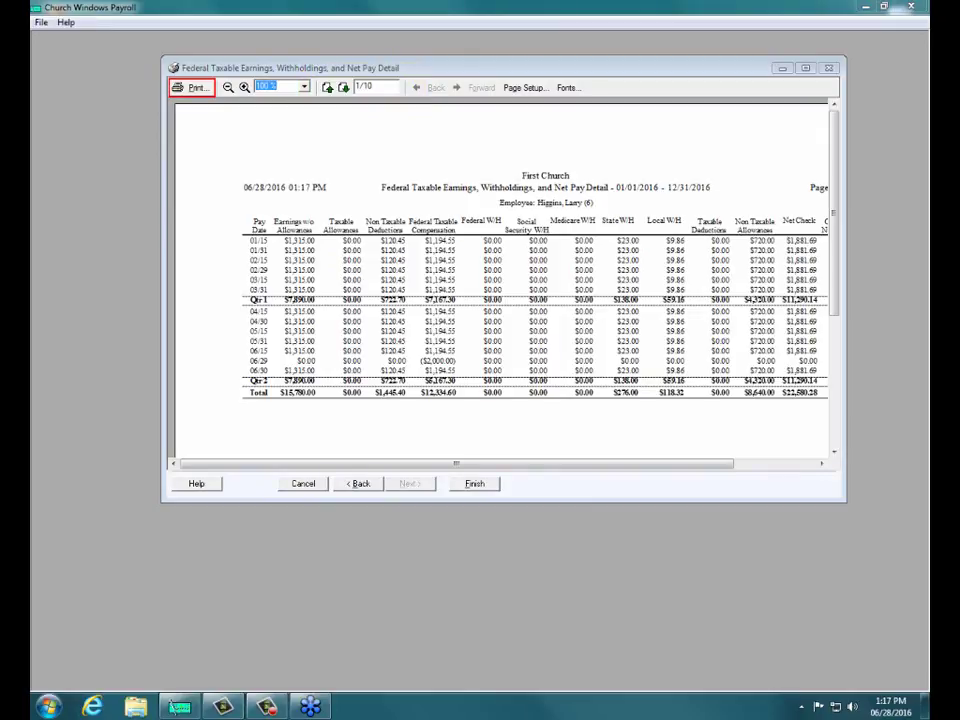
Step: Examine the first employee's quarterly earnings, withholdings and 06/29 adjustment in the enlarged report, and go to the second employee's page
{"action": "left_click", "coordinate": [245, 88]}
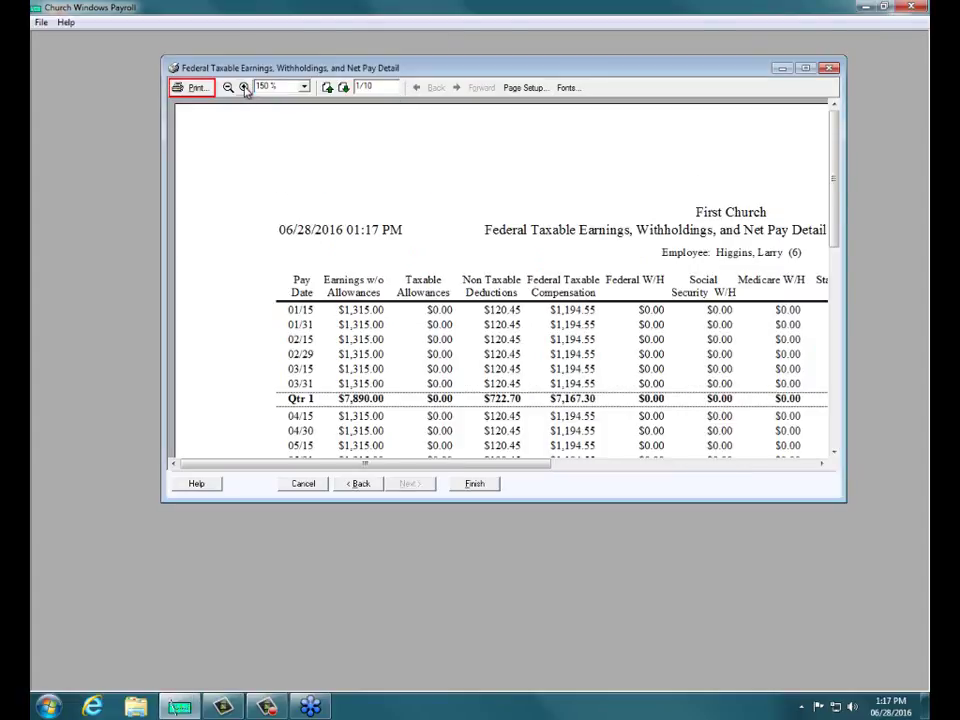
{"action": "left_click", "coordinate": [805, 68]}
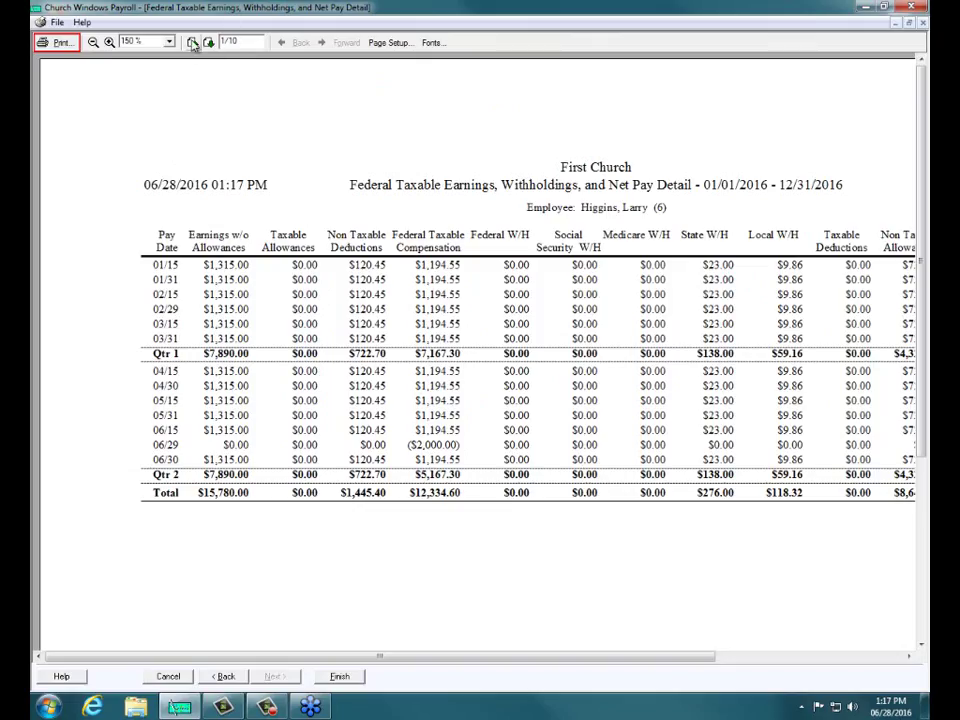
{"action": "left_click", "coordinate": [109, 42]}
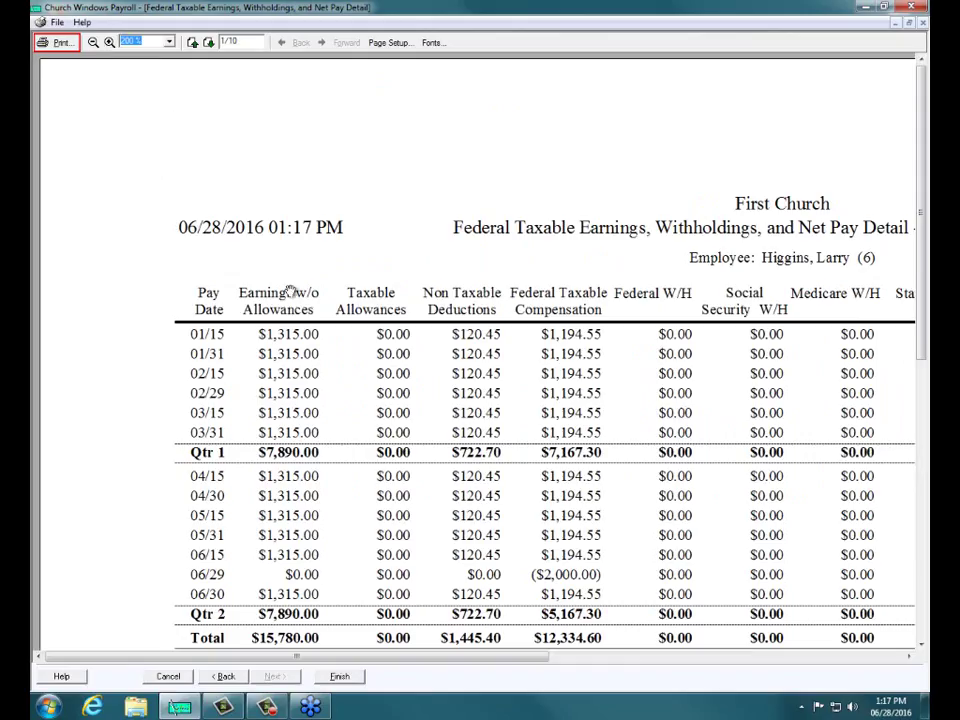
{"action": "left_click_drag", "start_coordinate": [366, 656], "coordinate": [429, 658]}
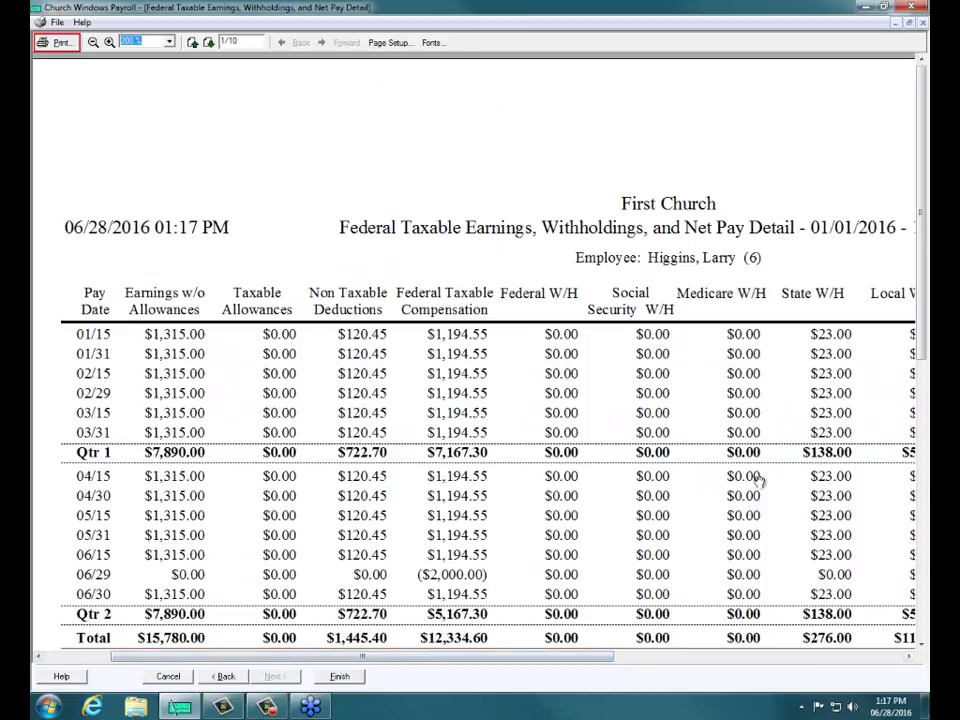
{"action": "left_click_drag", "start_coordinate": [921, 189], "coordinate": [921, 263]}
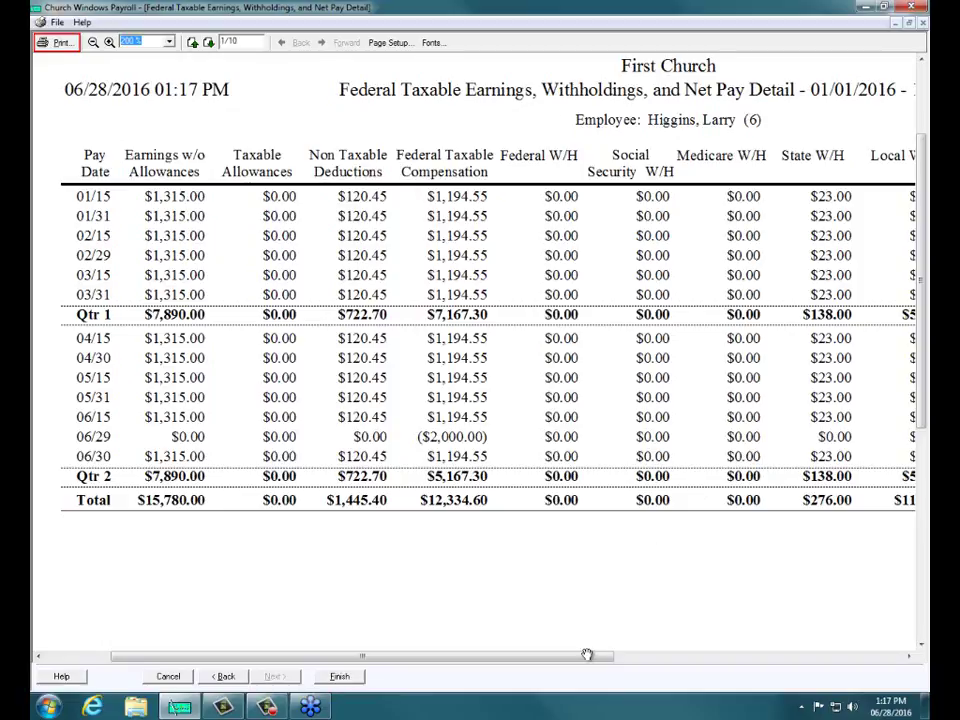
{"action": "left_click_drag", "start_coordinate": [583, 656], "coordinate": [744, 668]}
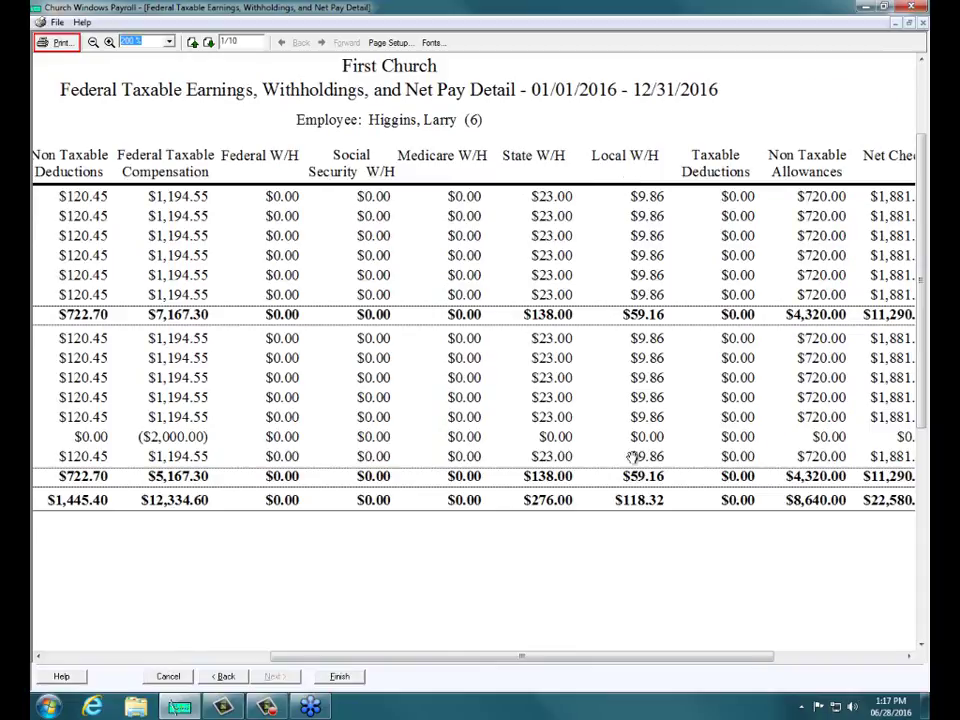
{"action": "left_click_drag", "start_coordinate": [600, 662], "coordinate": [675, 651]}
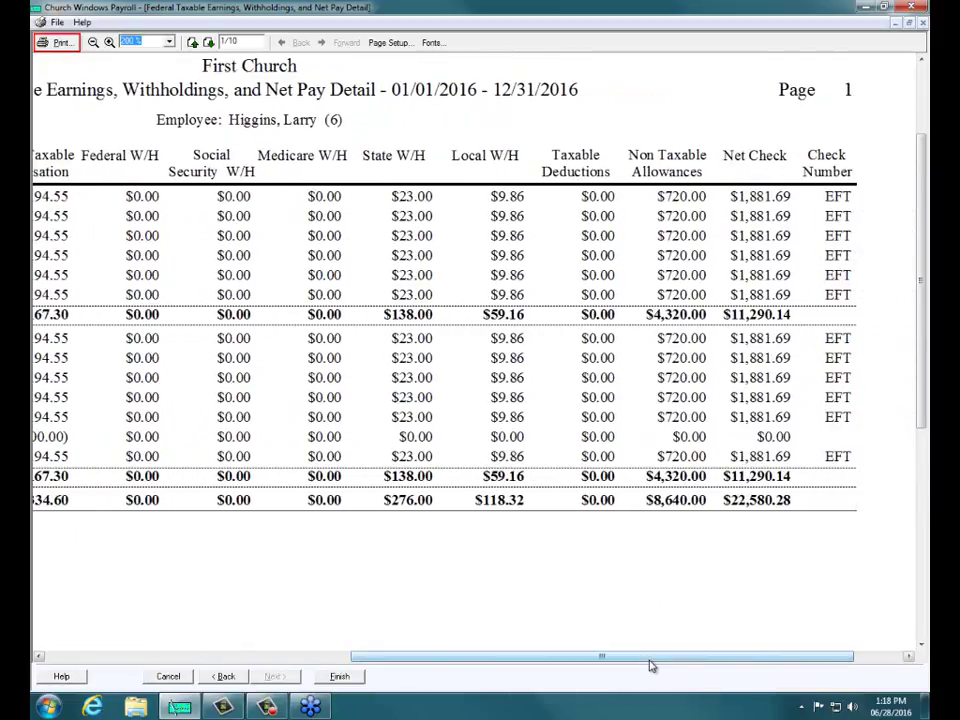
{"action": "left_click_drag", "start_coordinate": [651, 665], "coordinate": [351, 643]}
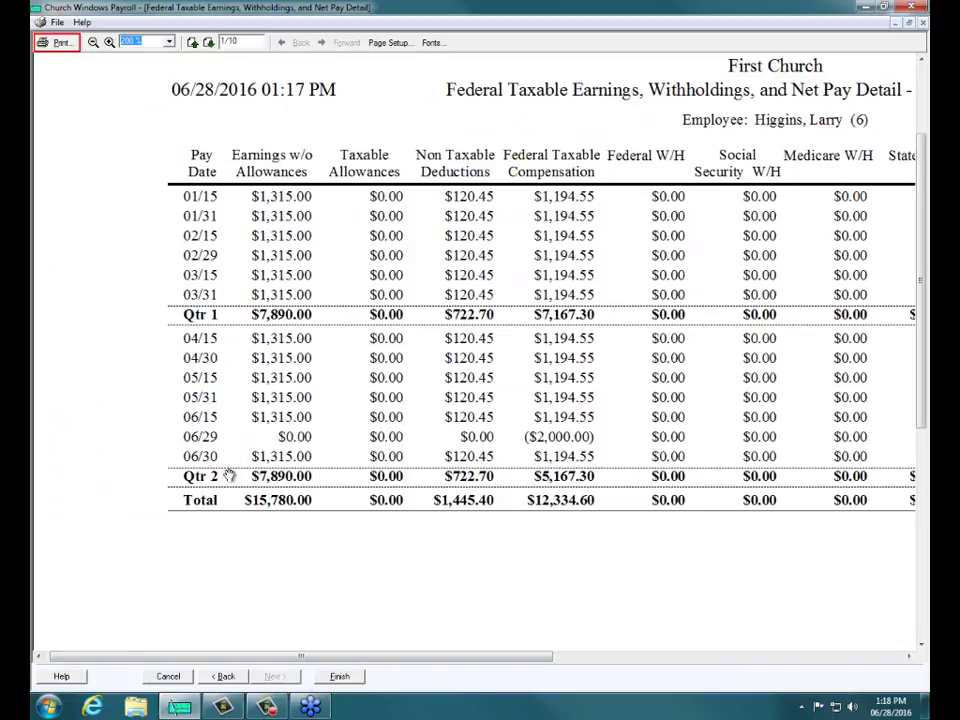
{"action": "left_click_drag", "start_coordinate": [379, 663], "coordinate": [451, 662]}
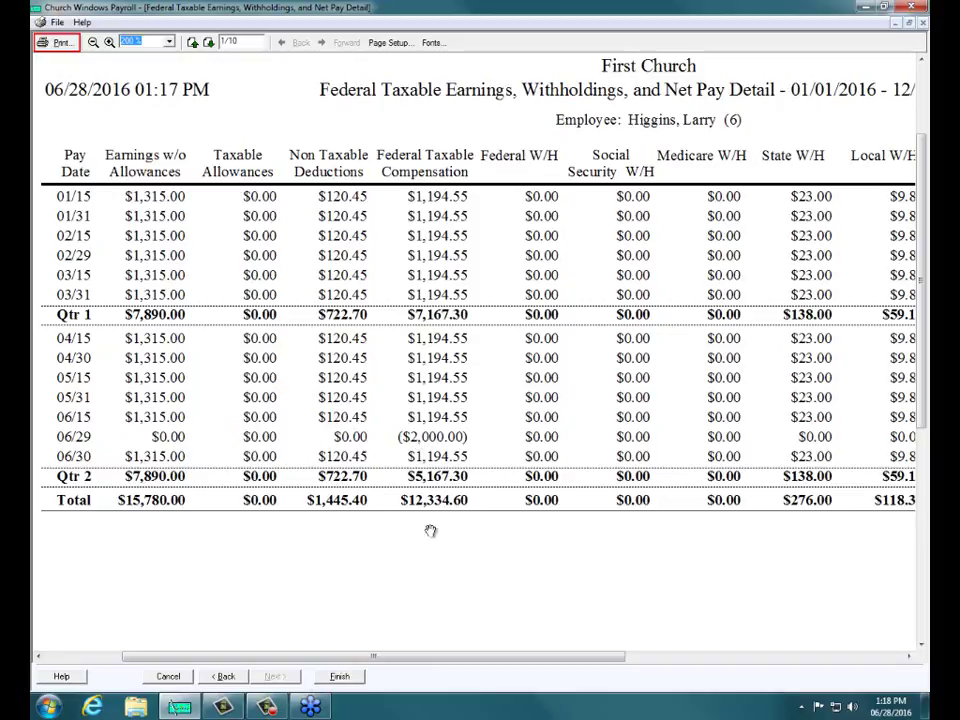
{"action": "mouse_move", "coordinate": [435, 656]}
{"action": "left_mouse_down"}
{"action": "mouse_move", "coordinate": [628, 656]}
{"action": "mouse_move", "coordinate": [371, 657]}
{"action": "mouse_move", "coordinate": [431, 656]}
{"action": "left_mouse_up"}
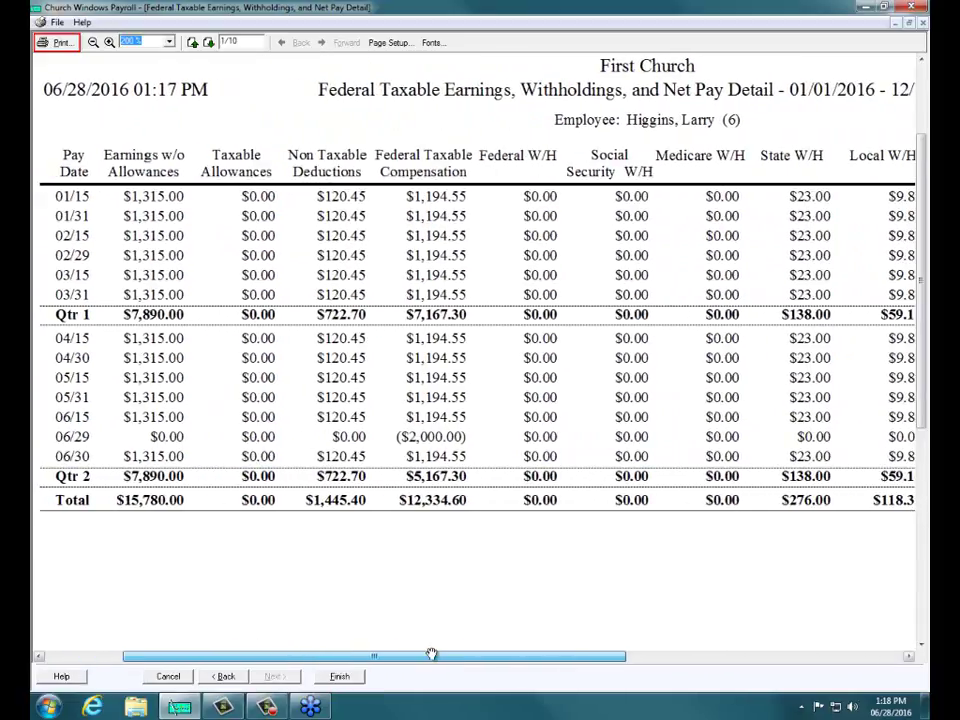
{"action": "left_click", "coordinate": [209, 43]}
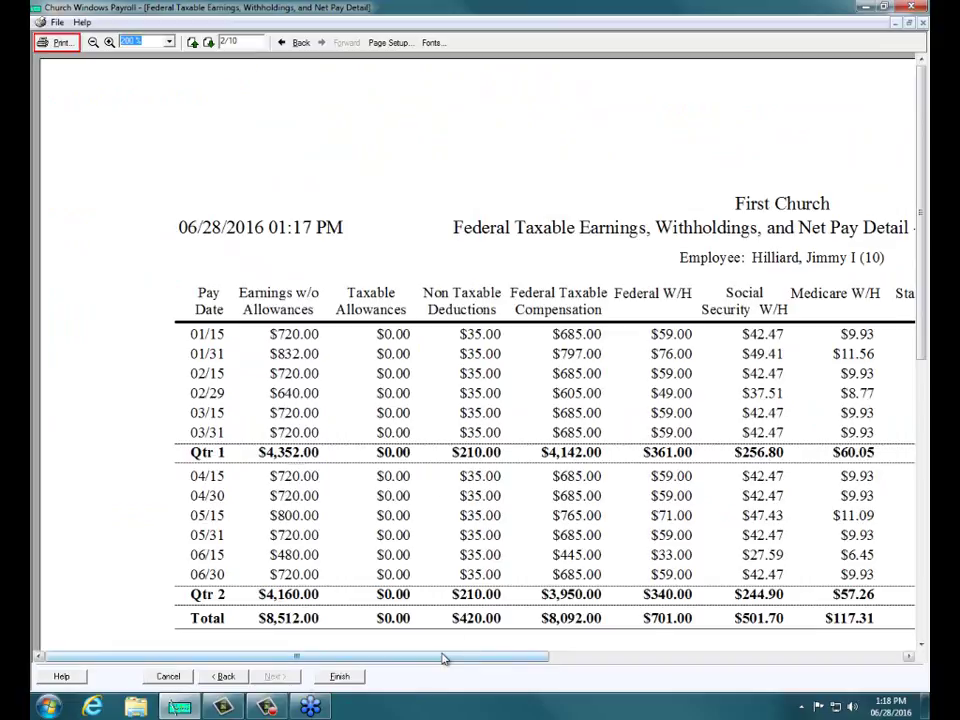
Step: Examine the second employee's non-taxable deductions, federal taxable compensation and tax withholdings across the report, and close the report
{"action": "left_click_drag", "start_coordinate": [446, 656], "coordinate": [514, 662]}
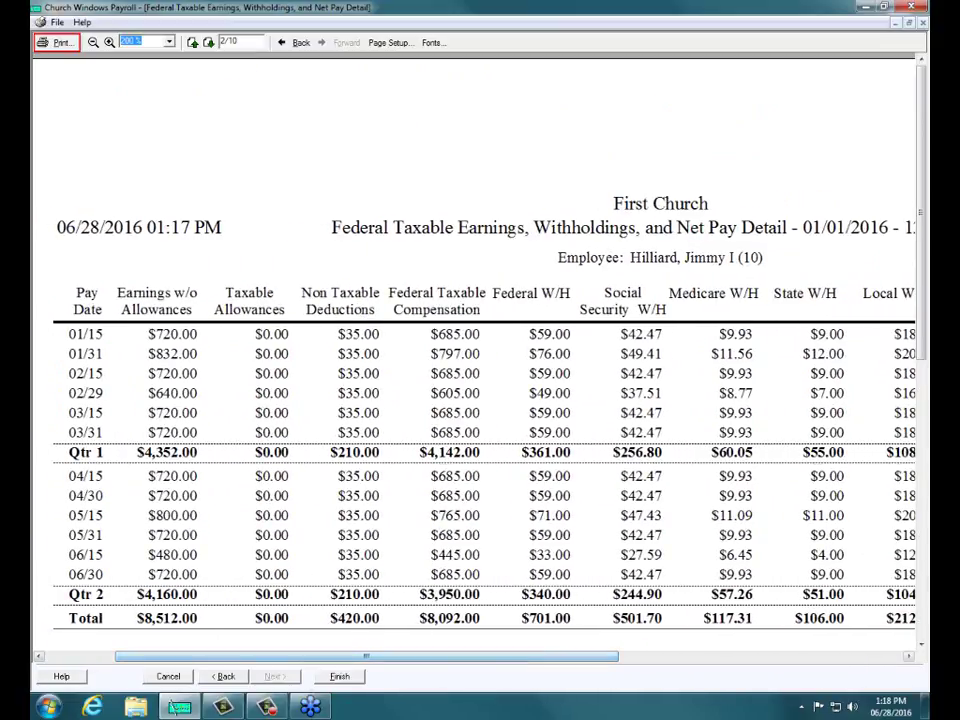
{"action": "left_click_drag", "start_coordinate": [921, 110], "coordinate": [921, 168]}
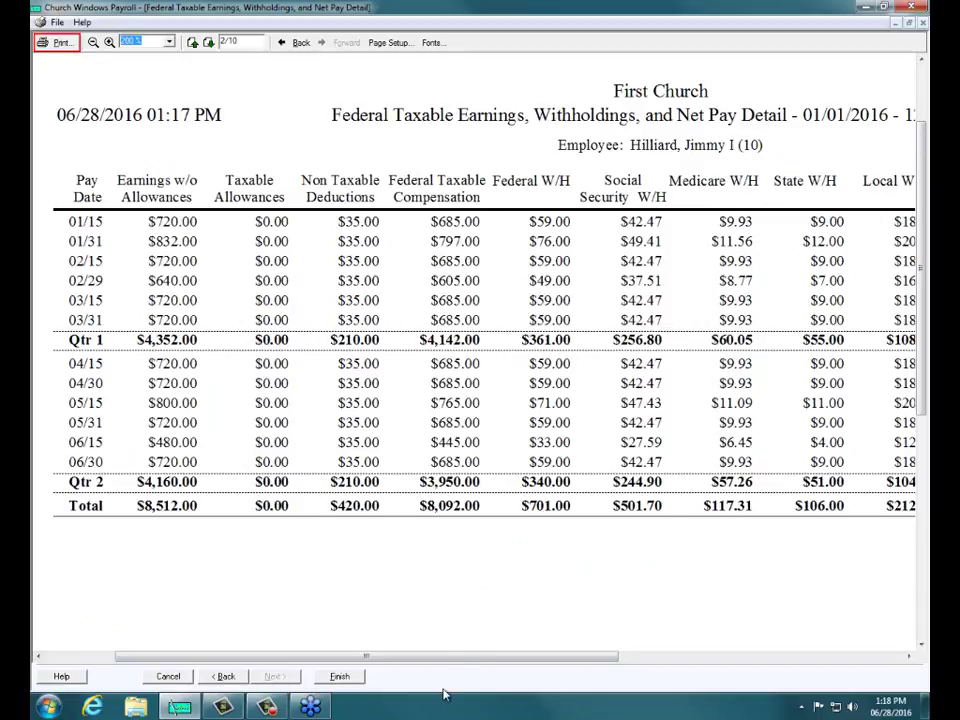
{"action": "left_click_drag", "start_coordinate": [447, 665], "coordinate": [446, 663]}
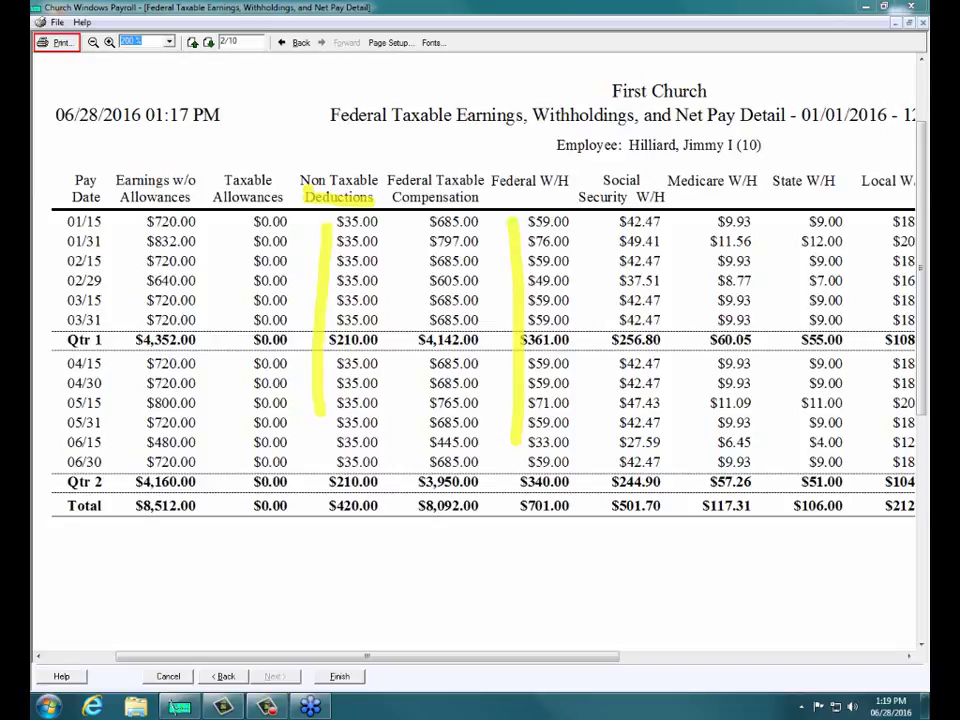
{"action": "left_click_drag", "start_coordinate": [553, 660], "coordinate": [708, 660]}
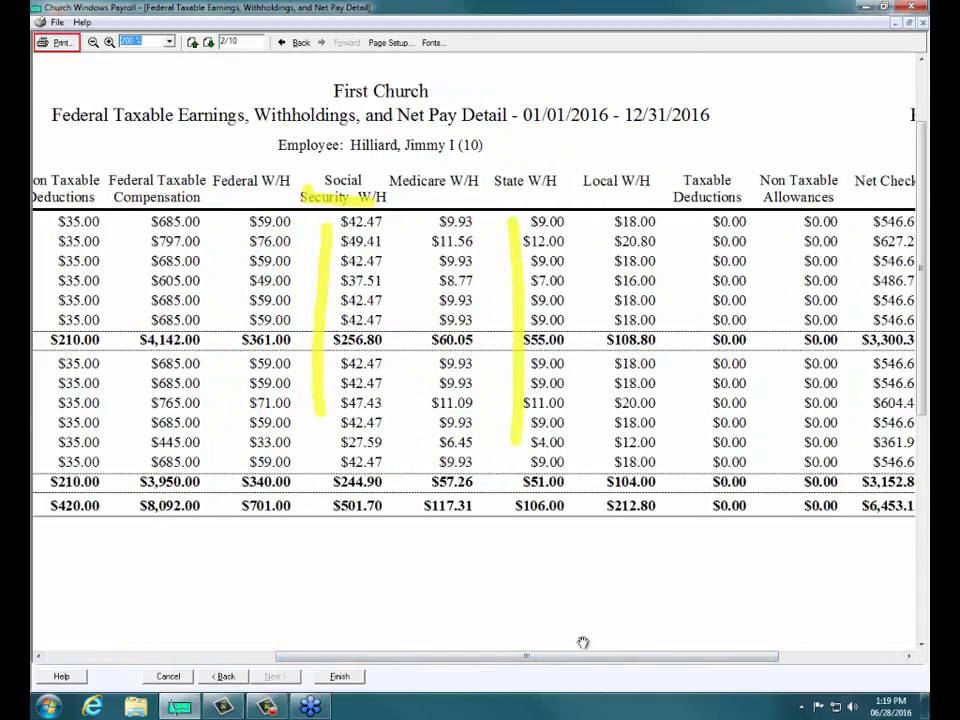
{"action": "left_click_drag", "start_coordinate": [561, 658], "coordinate": [381, 647]}
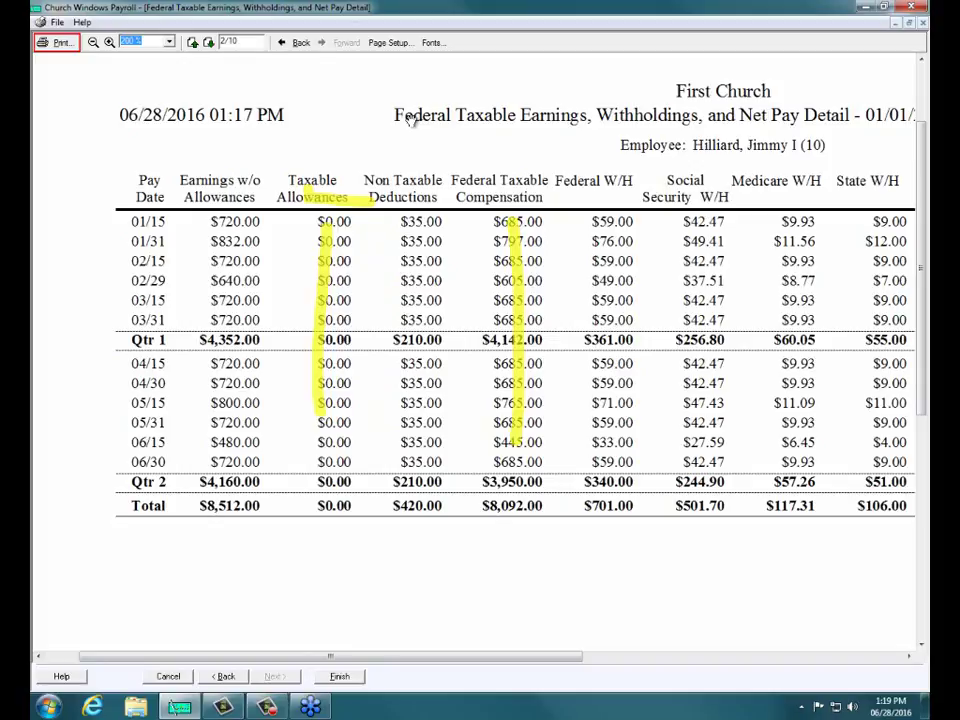
{"action": "left_click", "coordinate": [923, 22]}
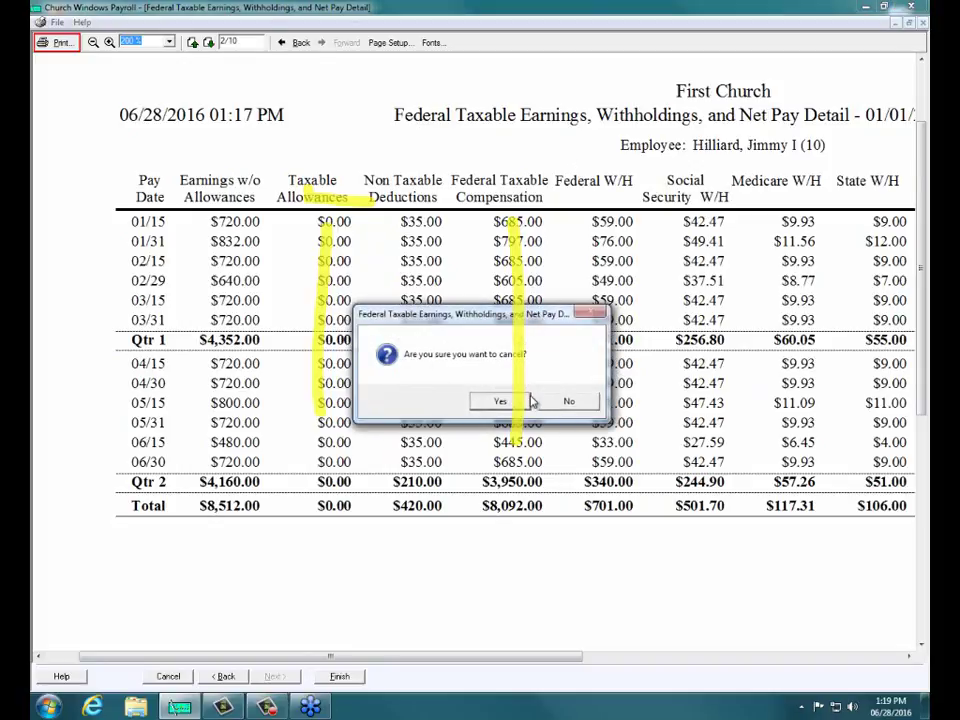
{"action": "left_click", "coordinate": [512, 401]}
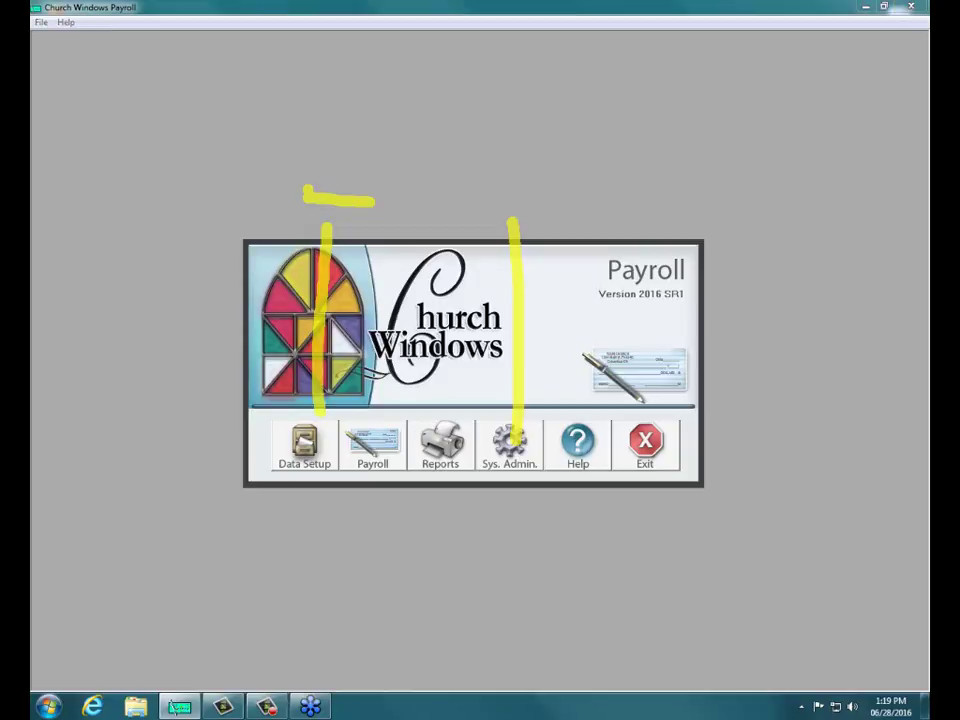
{"action": "key", "text": "Escape"}
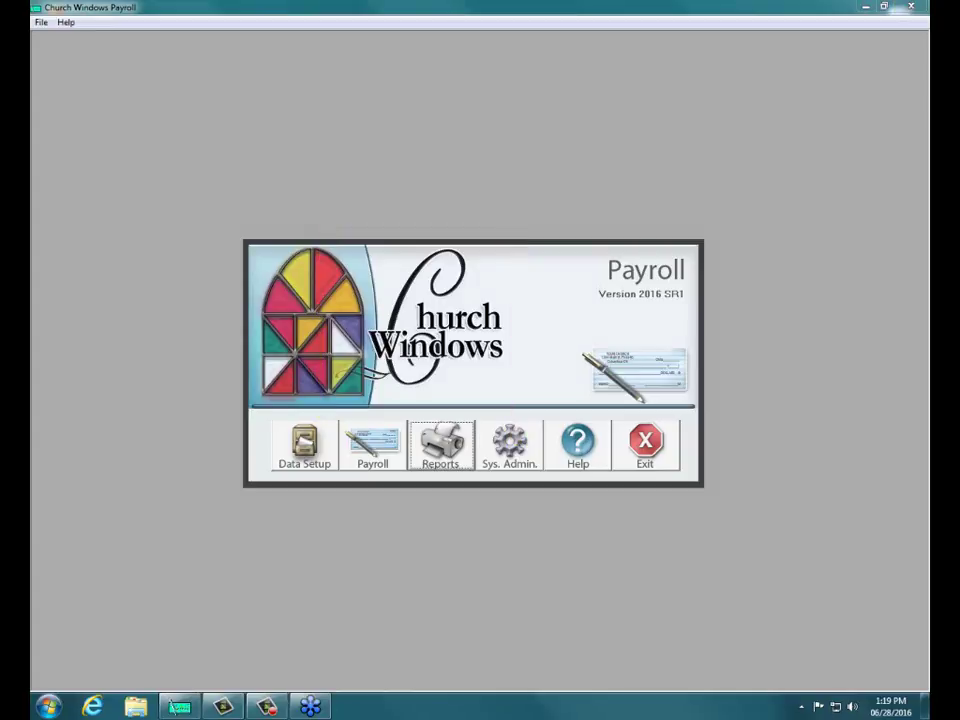
Step: Preview the Payroll History Report as individual history reports for 01/01/2016 to 12/31/2016, review the gross taxable amounts, and close it
{"action": "left_click", "coordinate": [510, 446]}
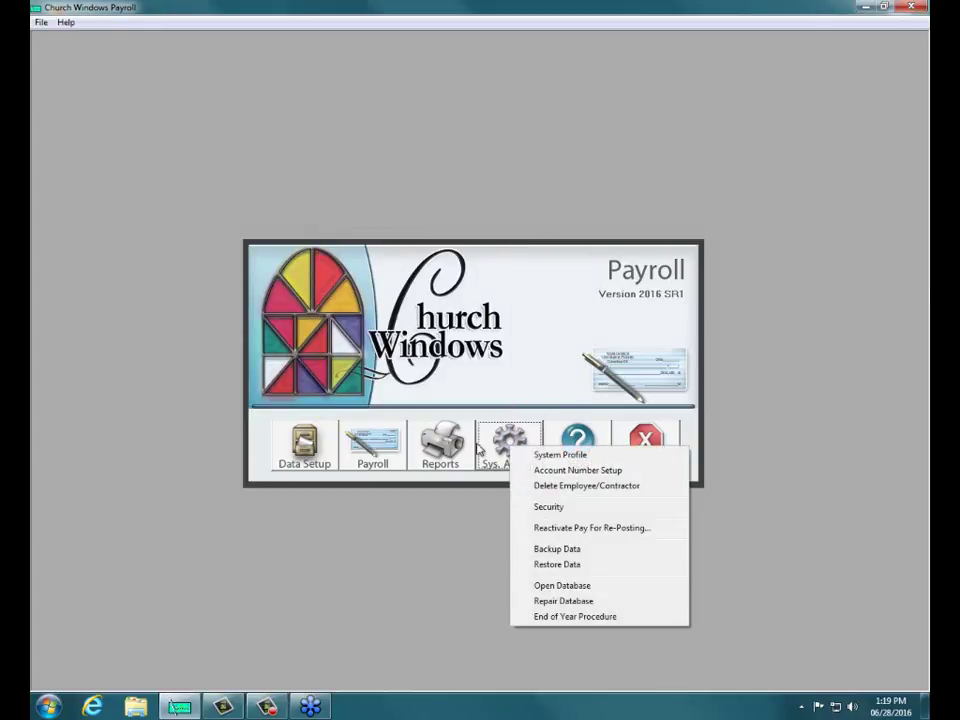
{"action": "left_click", "coordinate": [445, 456]}
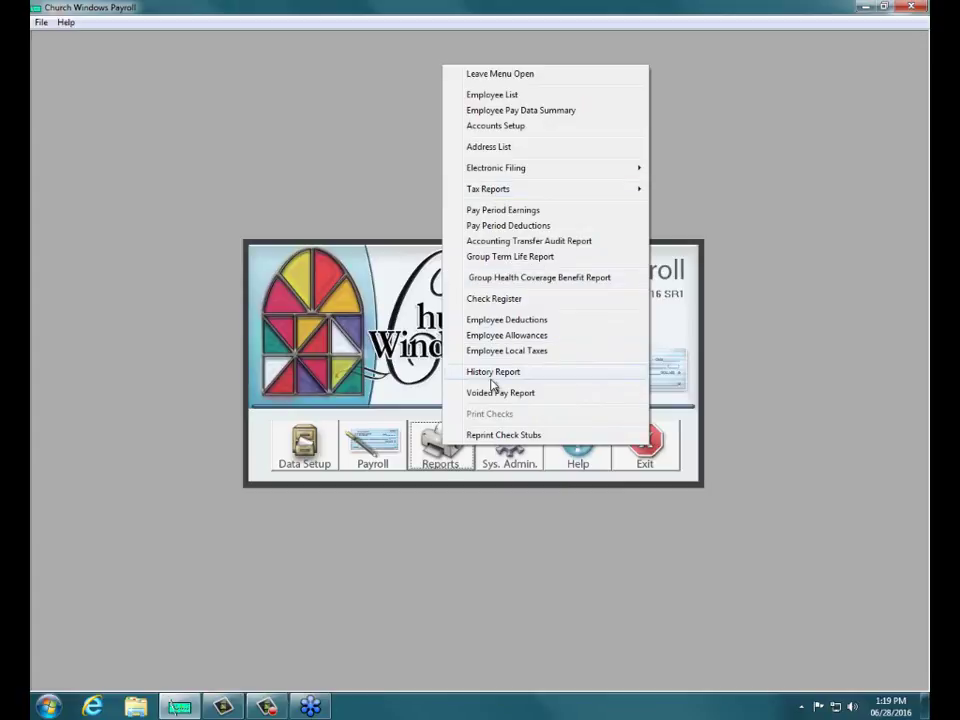
{"action": "left_click", "coordinate": [492, 374]}
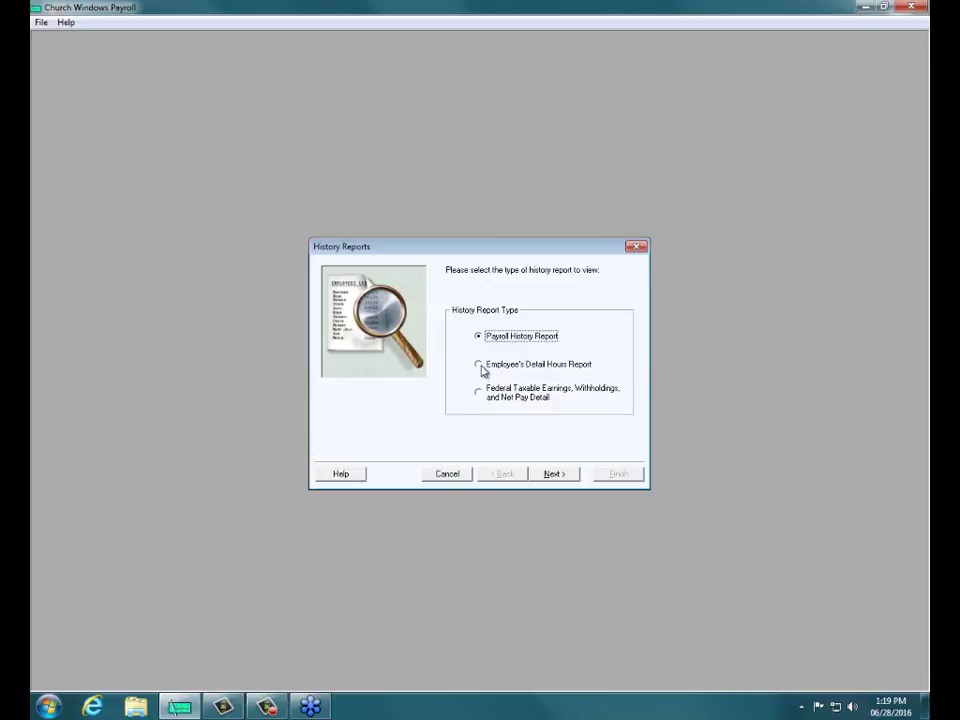
{"action": "left_click", "coordinate": [482, 367]}
{"action": "left_click", "coordinate": [479, 337]}
{"action": "left_click", "coordinate": [549, 474]}
{"action": "left_click", "coordinate": [549, 474]}
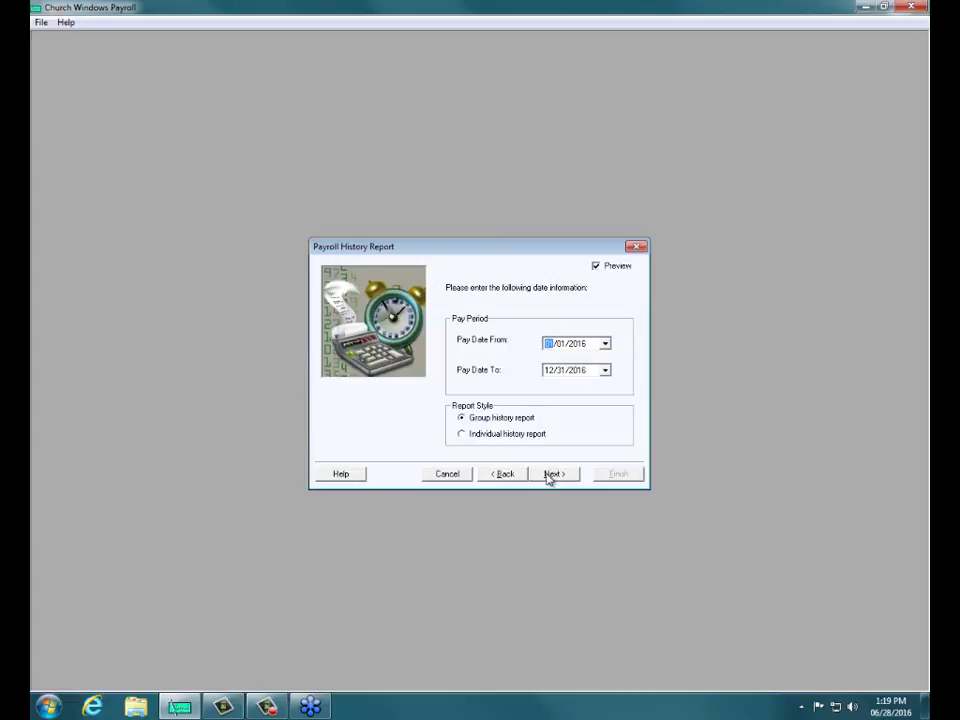
{"action": "left_click", "coordinate": [461, 433]}
{"action": "left_click", "coordinate": [551, 475]}
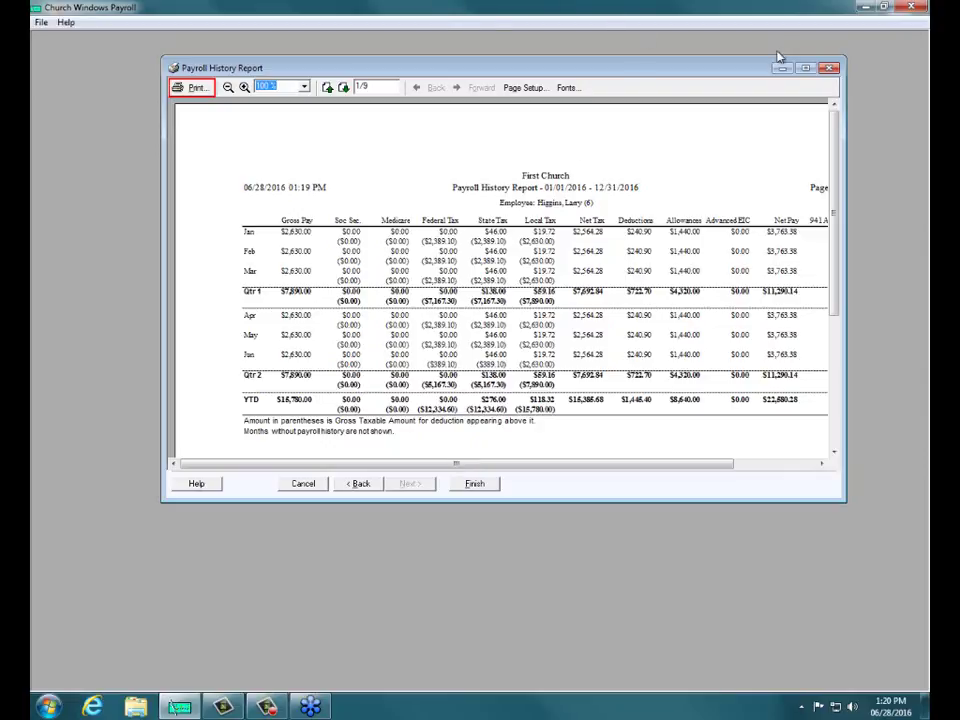
{"action": "left_click", "coordinate": [484, 488]}
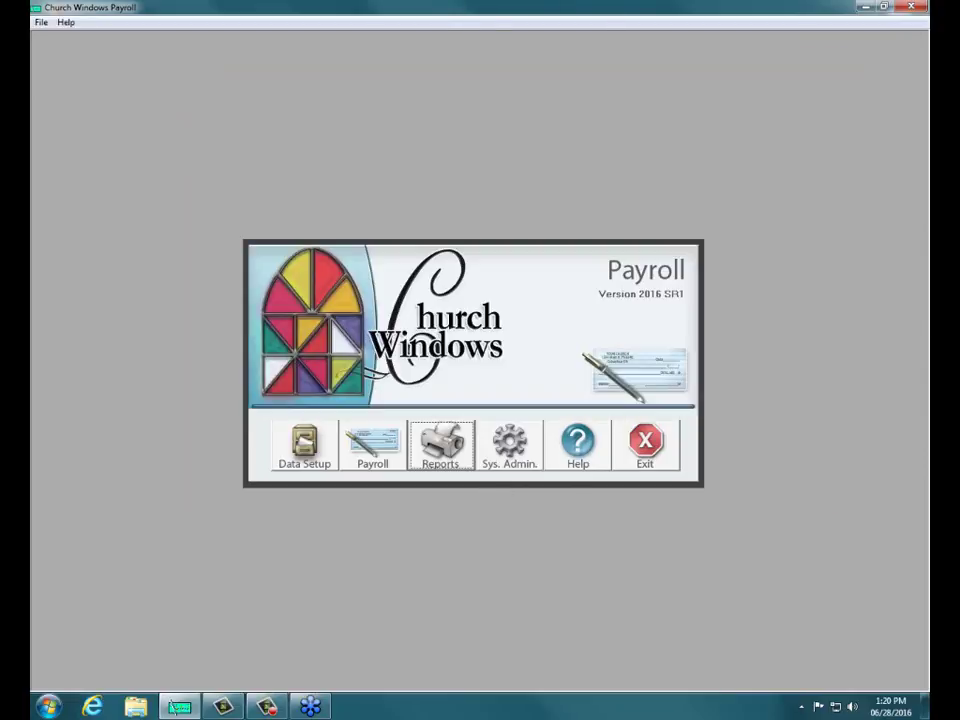